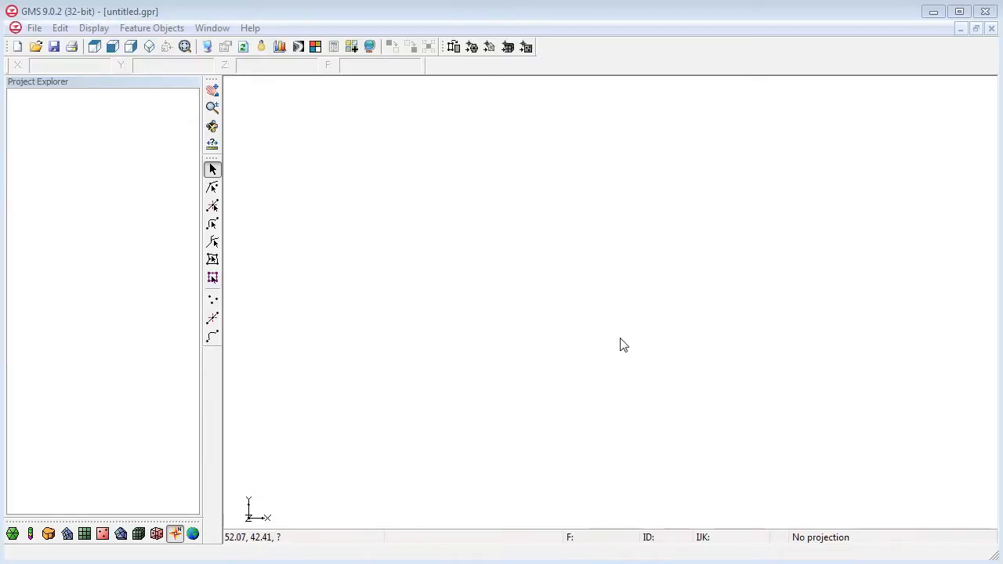
Open the project file modfmap.gpr from the sample folder.
left_click(36, 47)
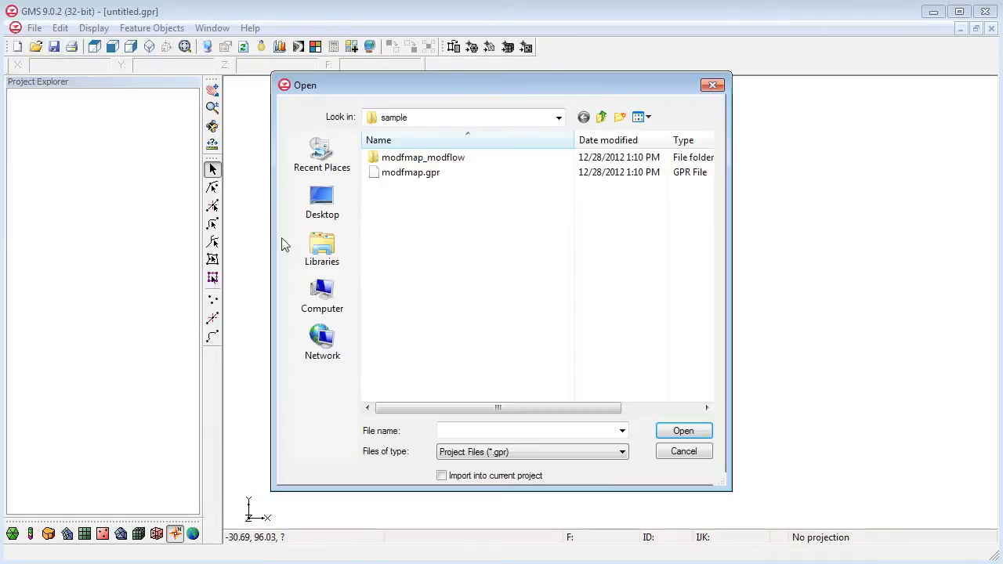
double_click(436, 174)
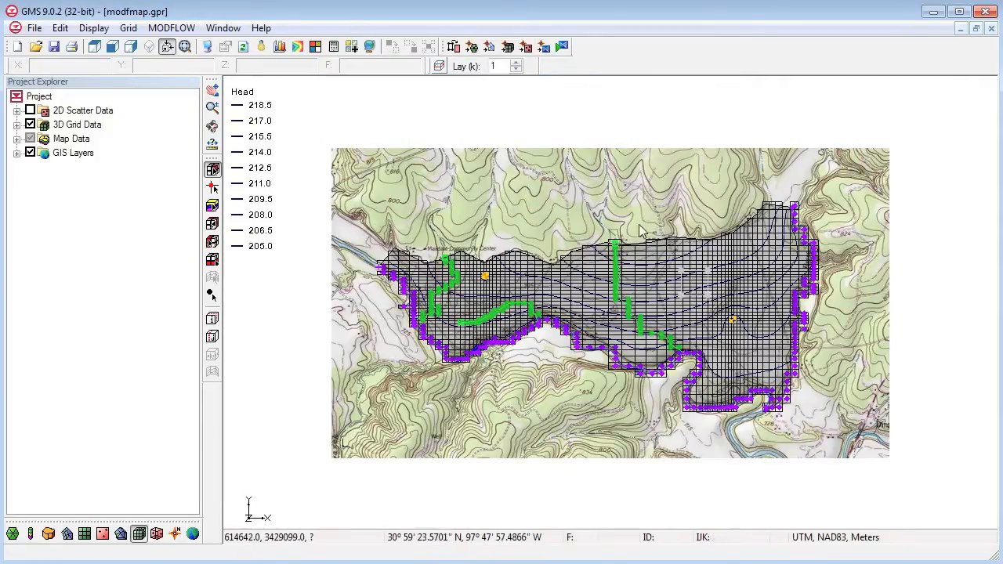
left_click(185, 46)
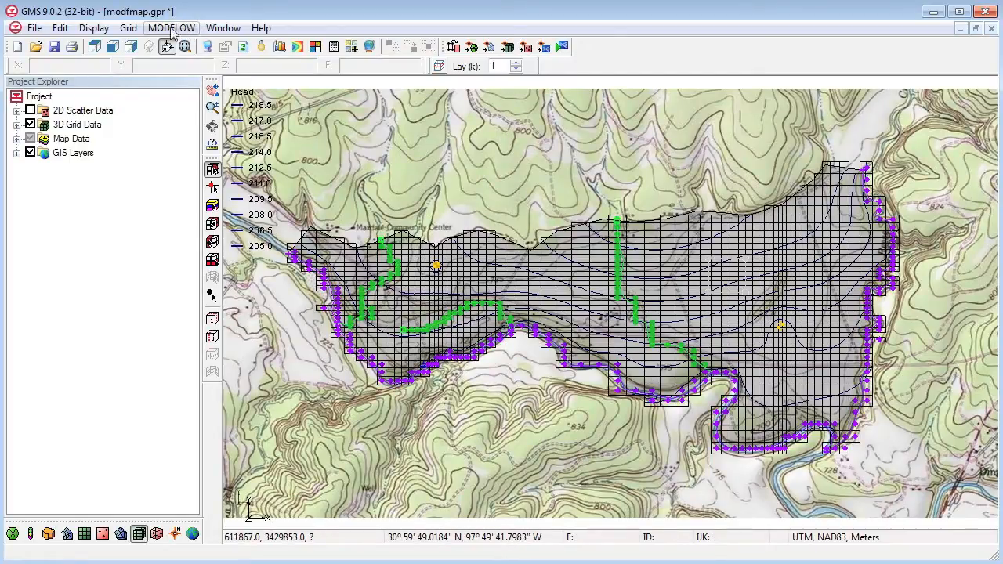
Enable the MODPATH model interface for the project.
left_click(60, 29)
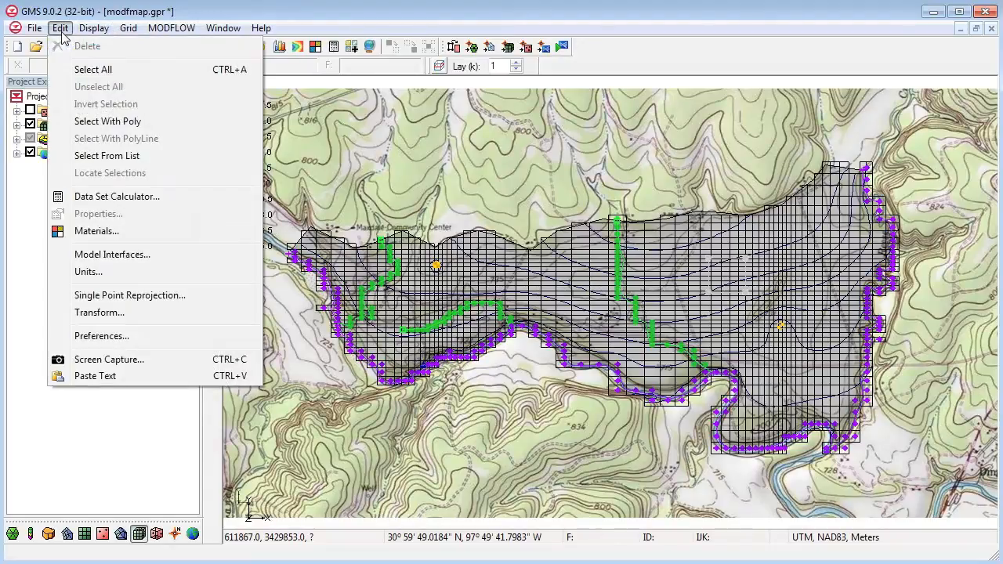
left_click(132, 261)
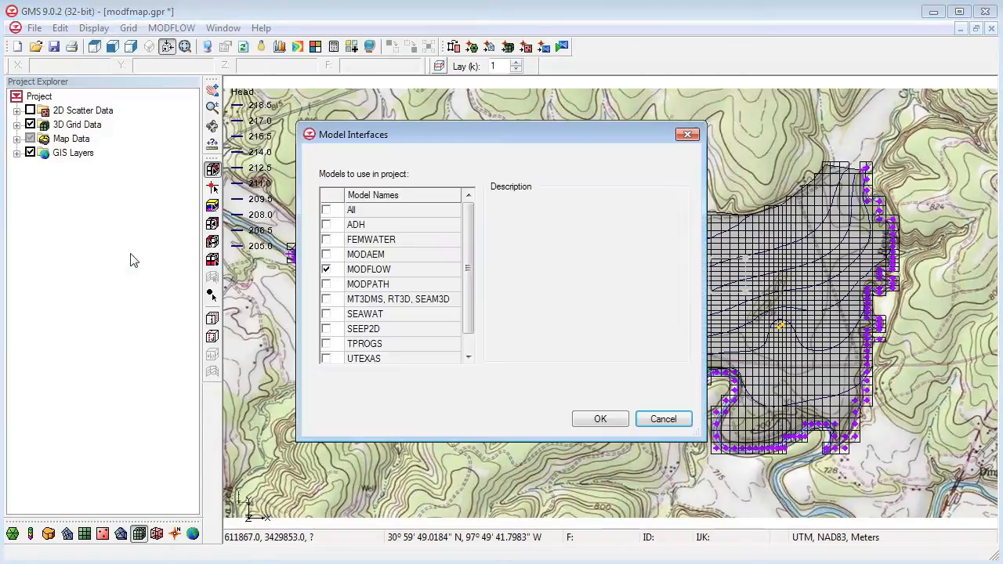
left_click(326, 284)
left_click(600, 420)
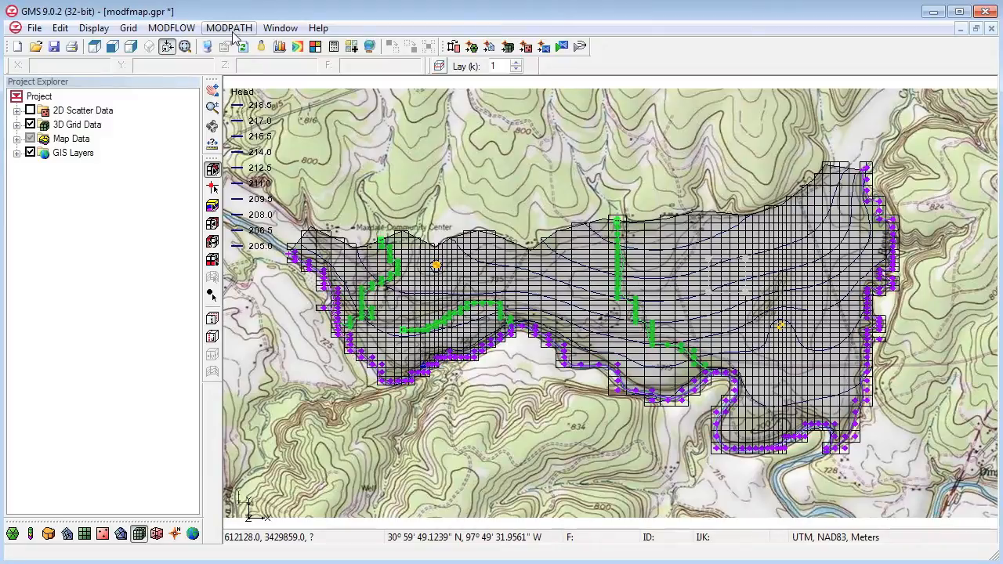
Expand all items under 3D Grid Data in the project tree.
left_click(64, 129)
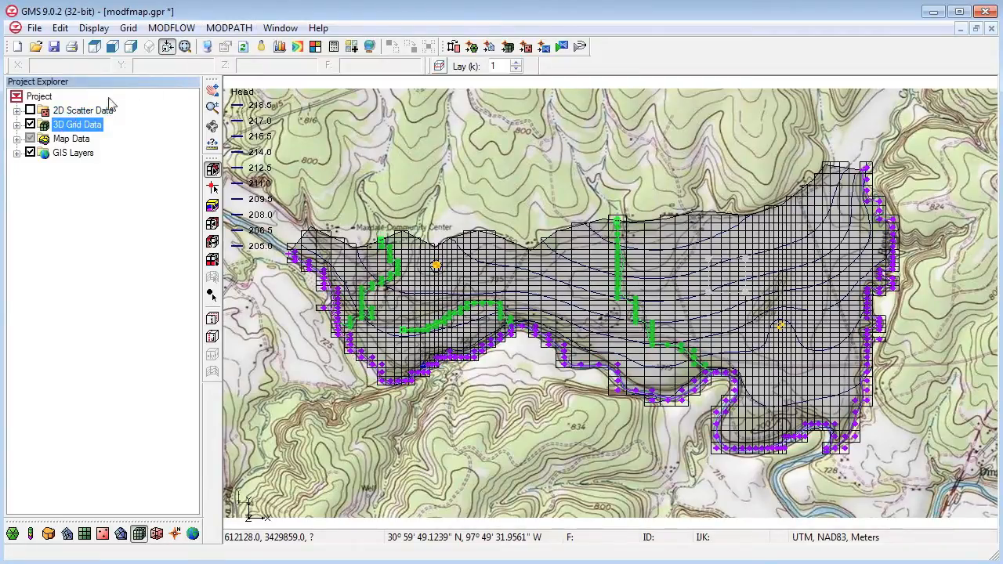
right_click(55, 129)
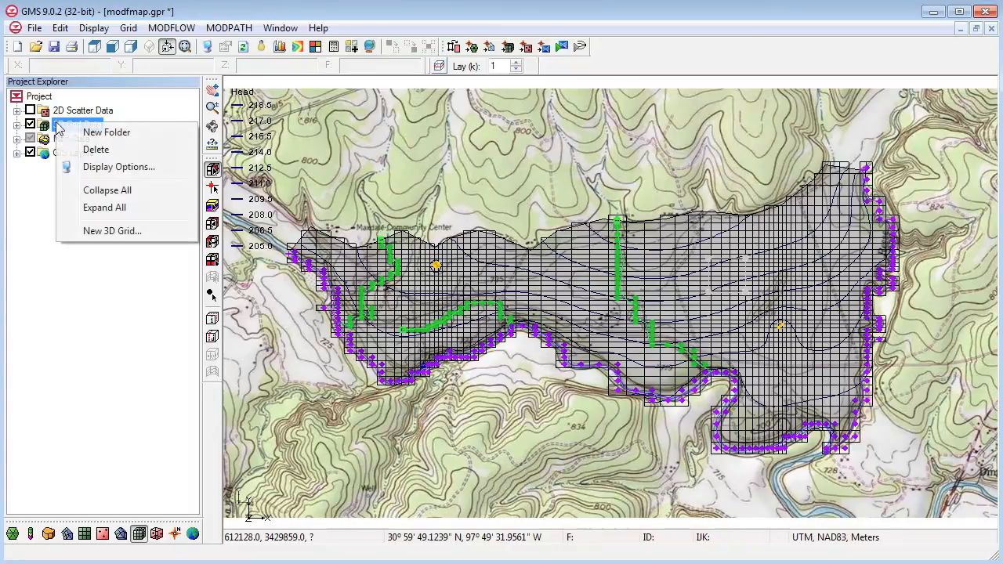
left_click(109, 208)
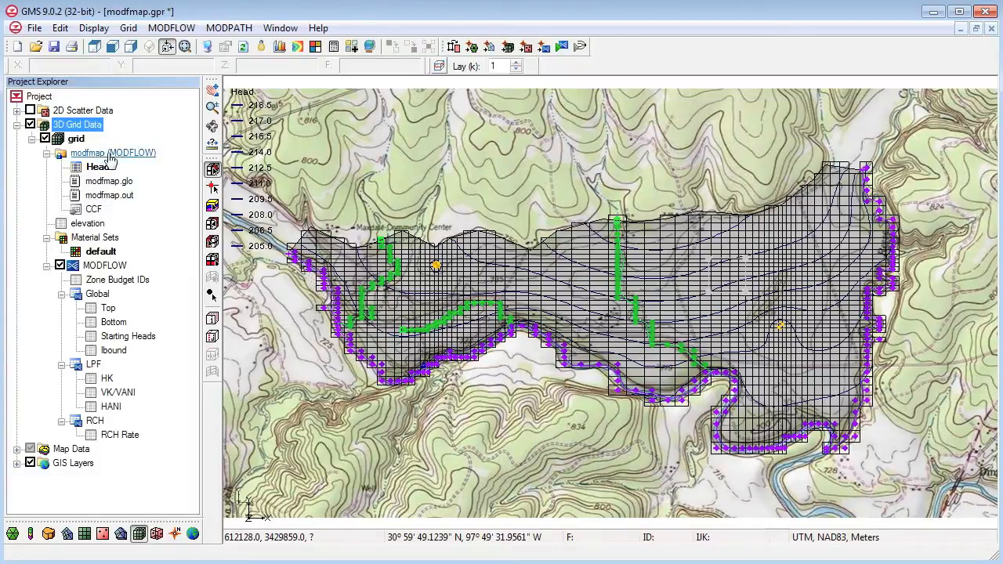
Generate MODPATH particles at the extraction wells with 20 particles per well.
left_click(225, 28)
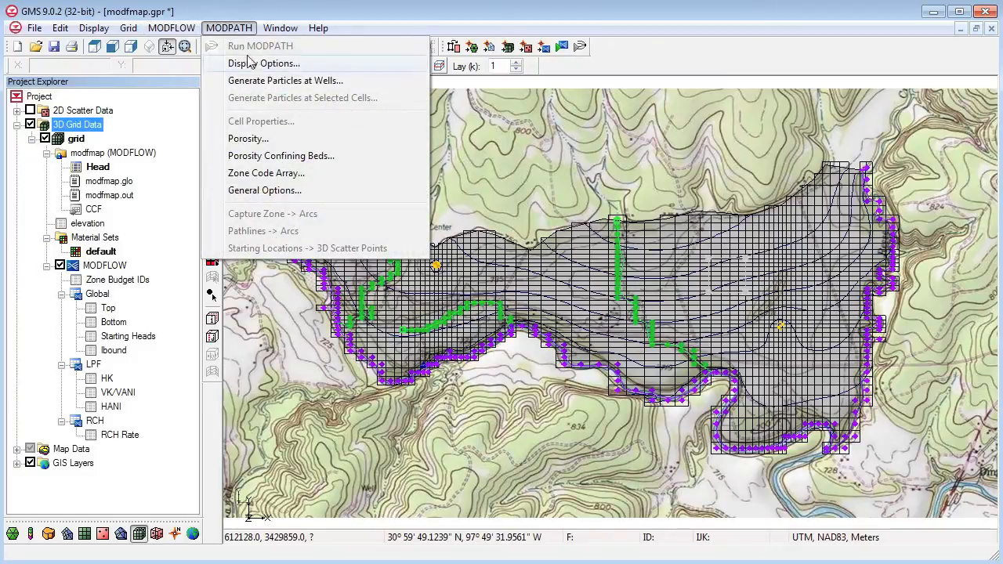
left_click(270, 80)
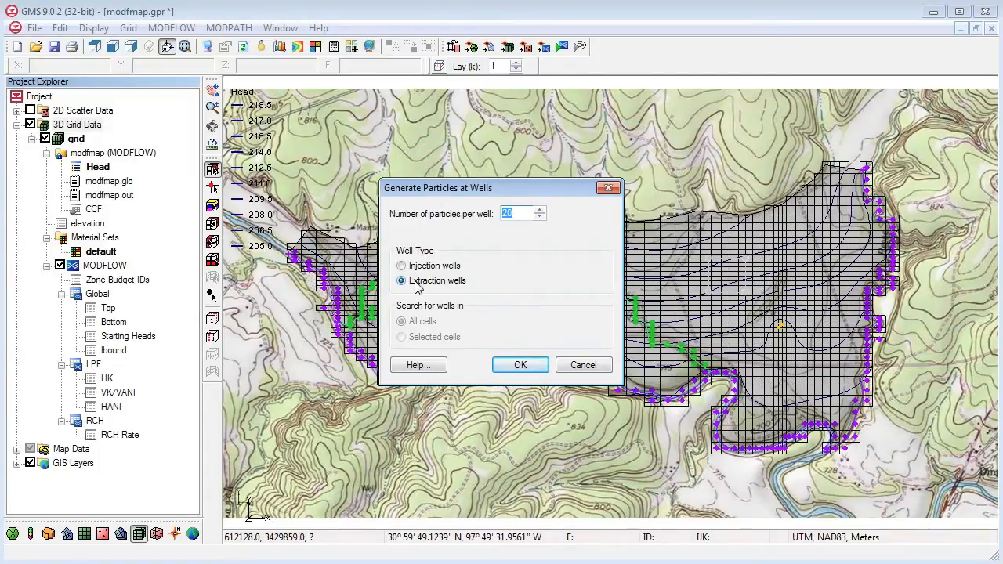
left_click(521, 366)
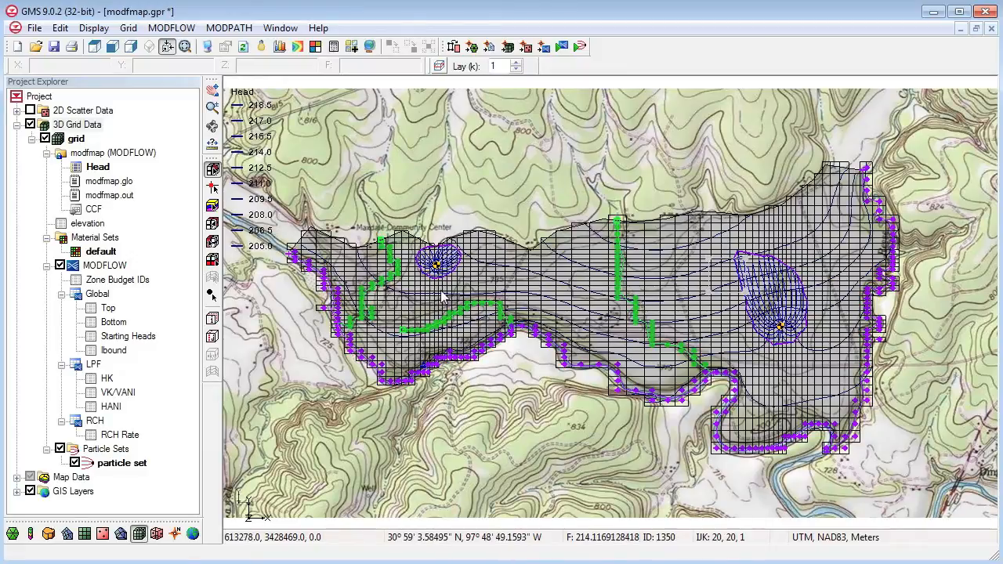
Select the pathlines around the western well and delete them.
left_click(214, 296)
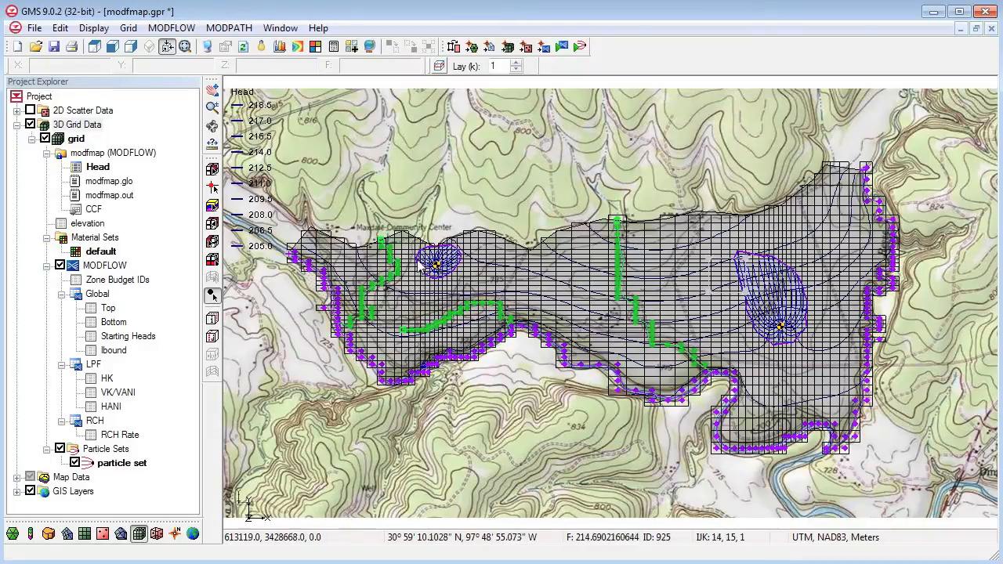
left_click(452, 280)
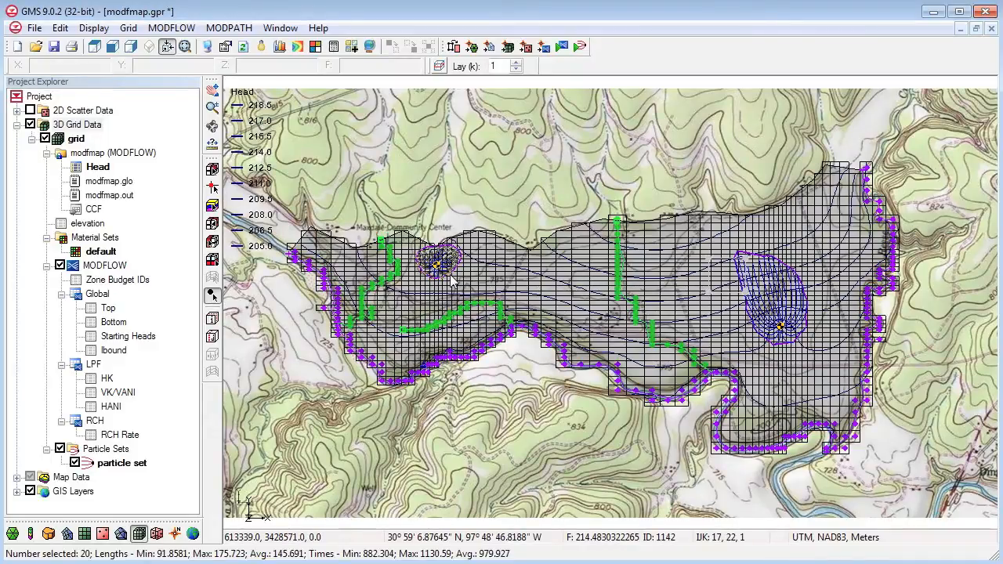
key("Delete")
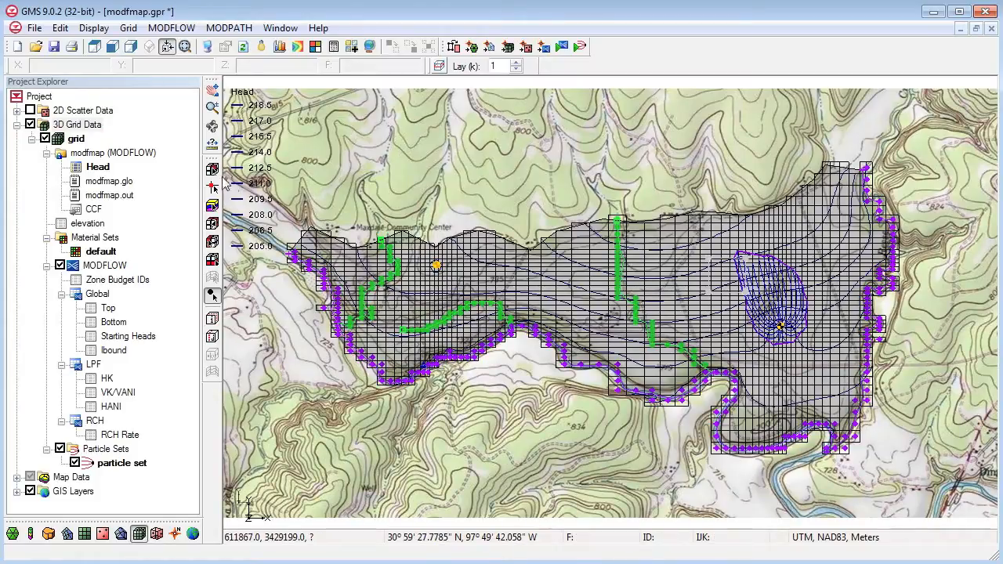
Select the eastern well's grid cell and examine its pathlines in side view, stepping through the columns to column 56.
left_click(213, 170)
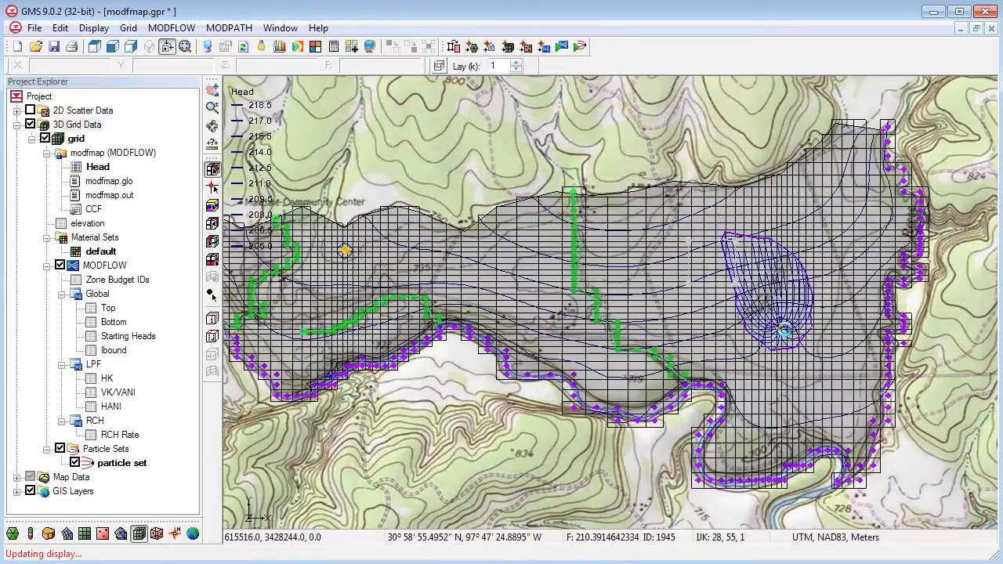
scroll(787, 329, "up", 4)
left_click(786, 334)
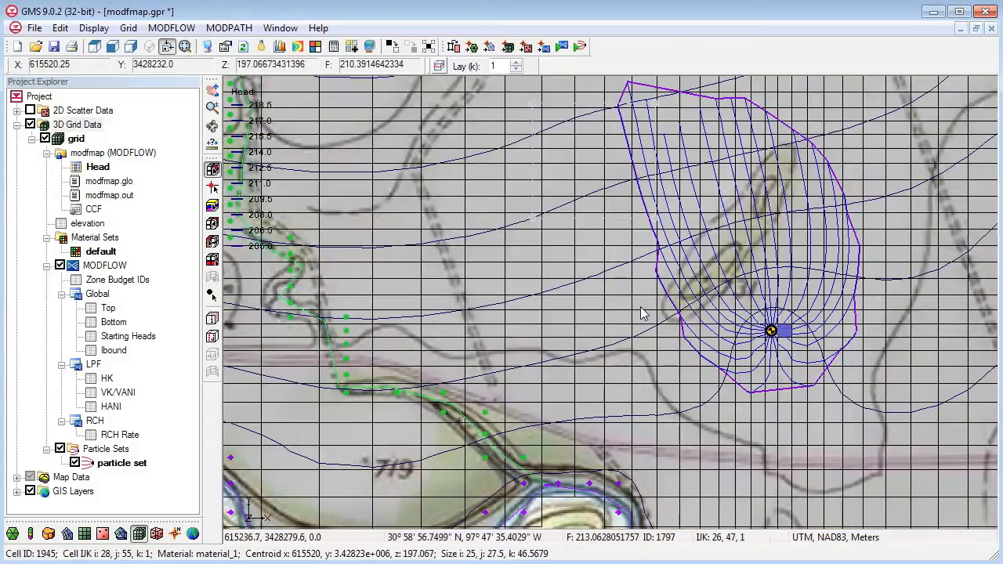
scroll(573, 238, "down", 1)
left_click(131, 47)
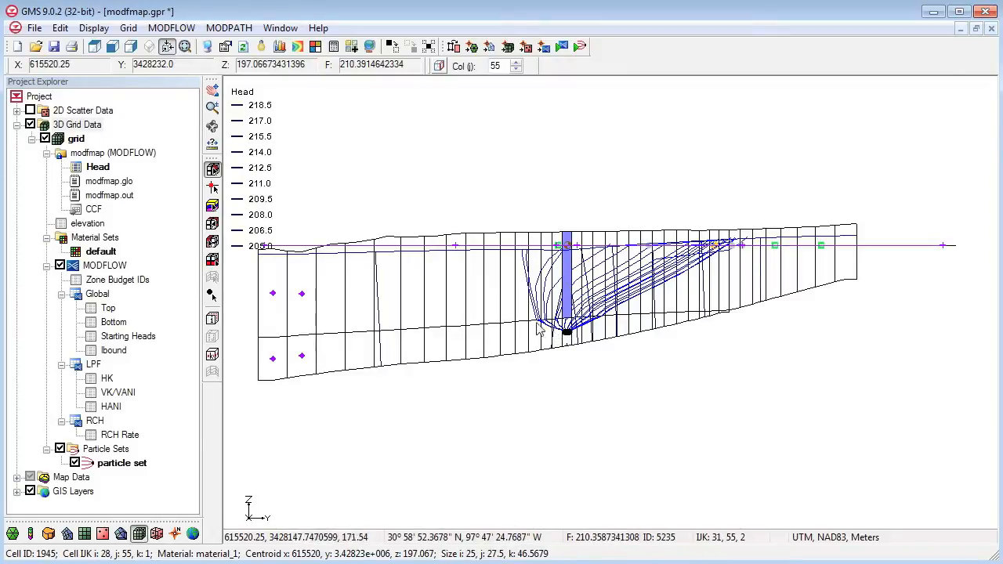
left_click(517, 63)
left_click(518, 64)
left_click(518, 64)
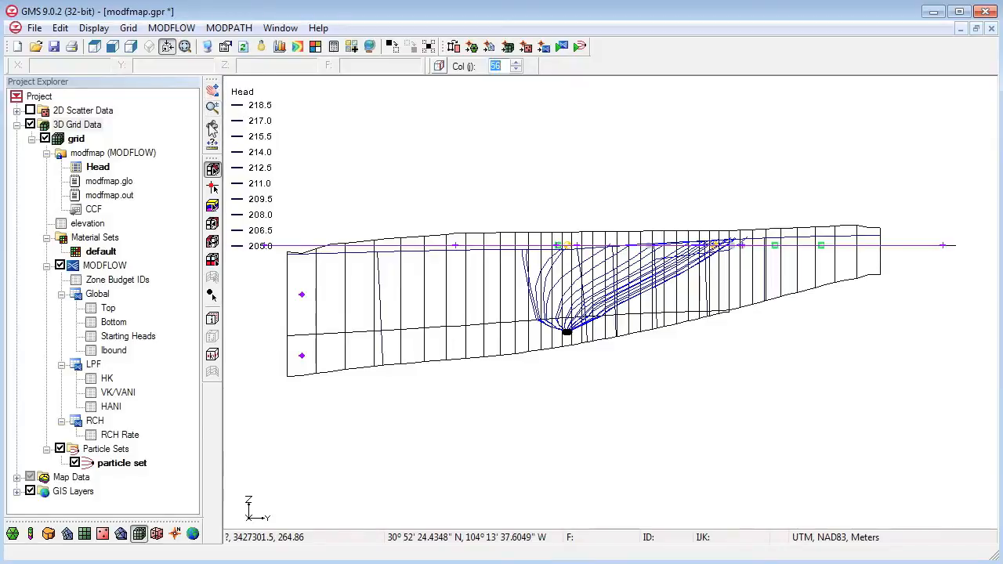
Rotate the model in 3D to examine the eastern well's pathlines, and return to plan view.
left_click(169, 45)
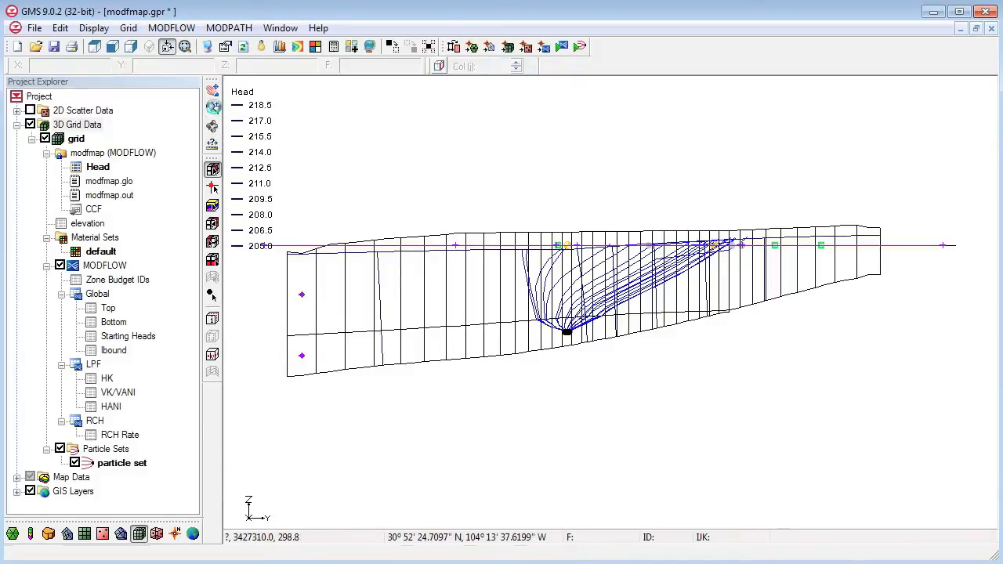
left_click(211, 125)
left_click_drag(662, 269, 409, 167)
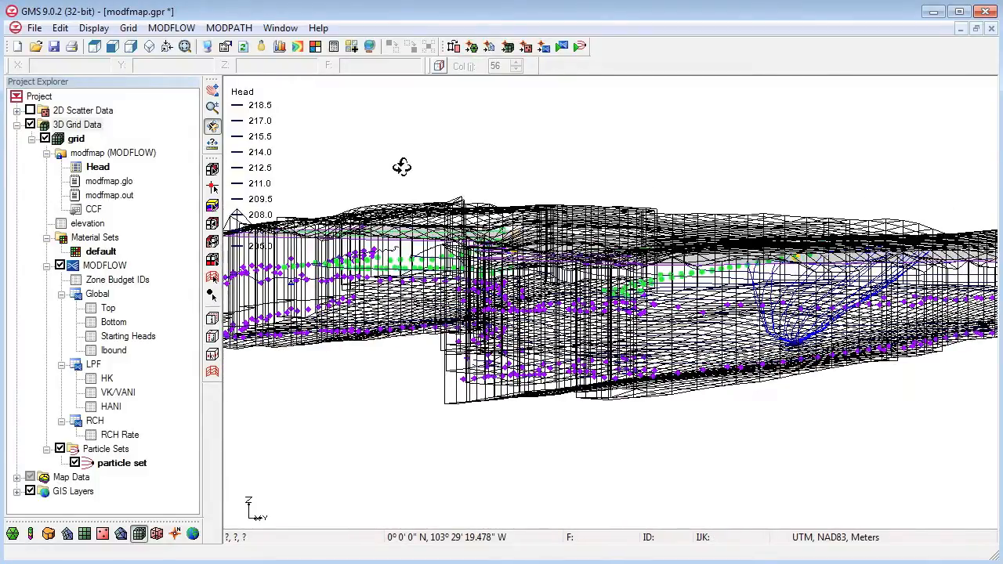
left_click(94, 47)
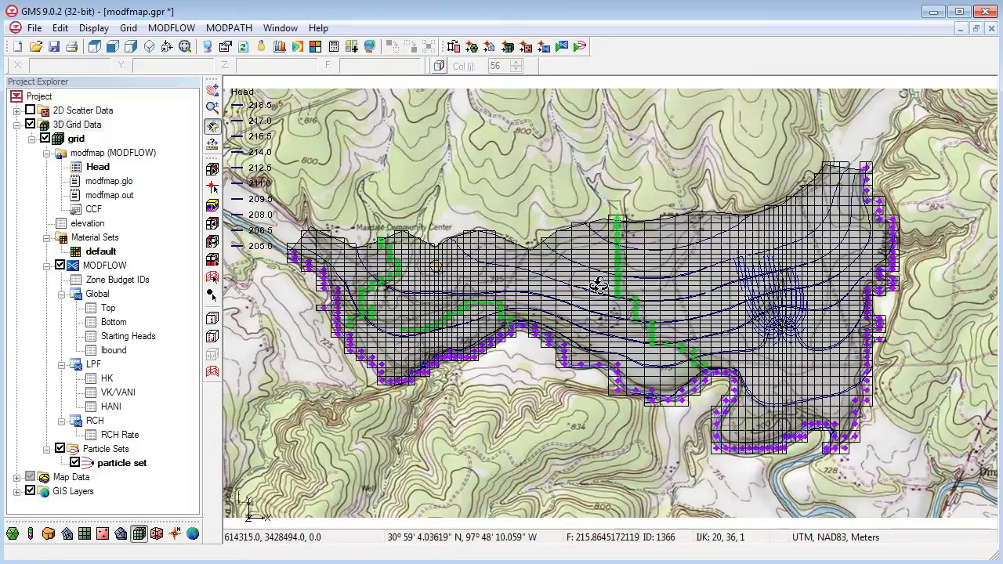
Display pathline direction arrows at a 500-day time interval, fill the capture zones with colour, and return to ortho mode.
left_click(229, 28)
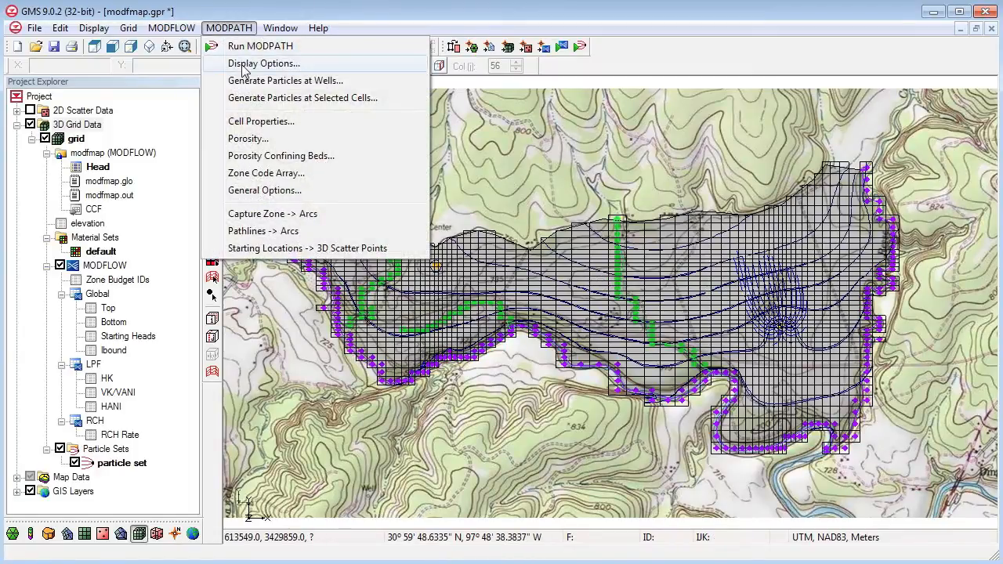
left_click(243, 63)
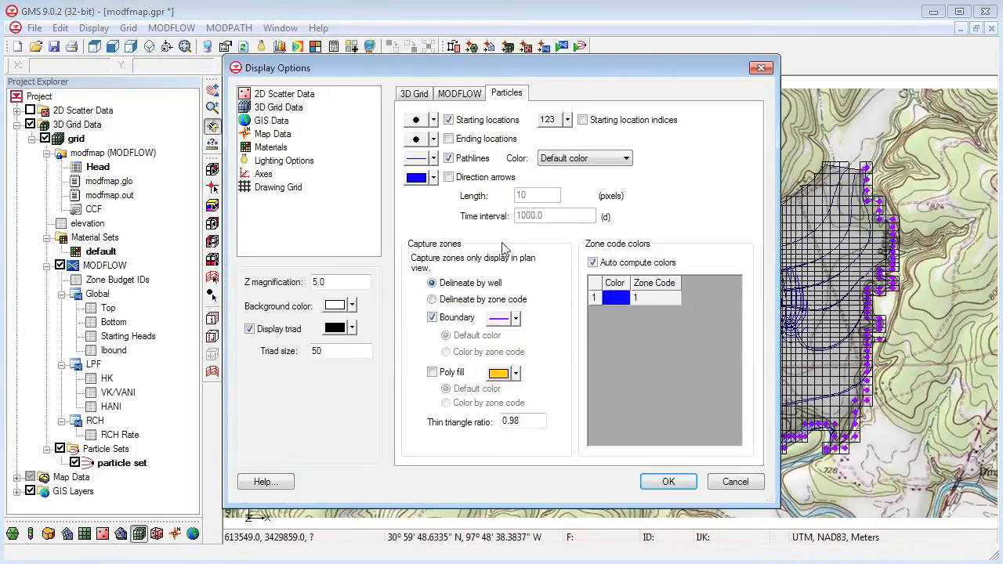
left_click(481, 180)
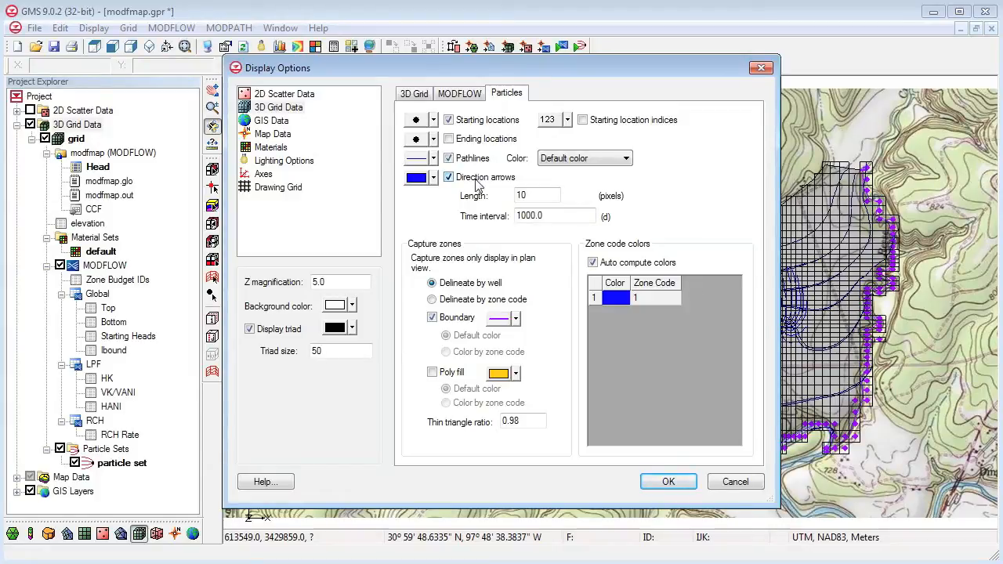
double_click(546, 217)
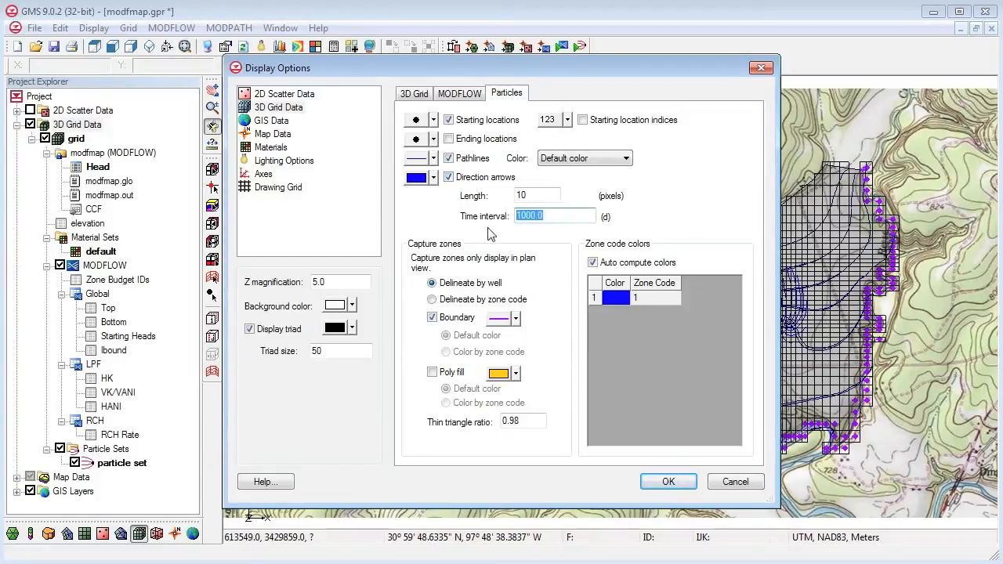
type("500")
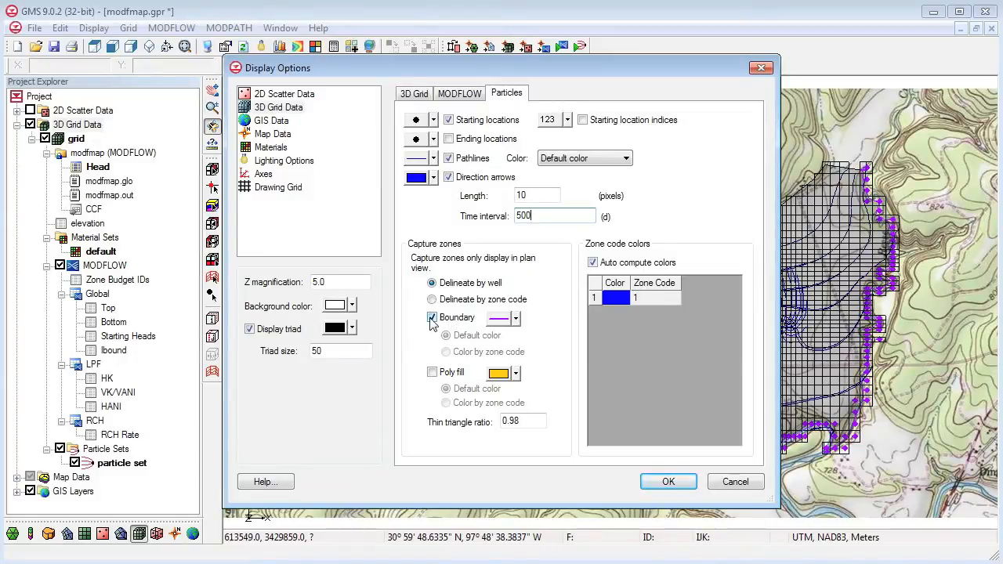
left_click(433, 373)
left_click(657, 481)
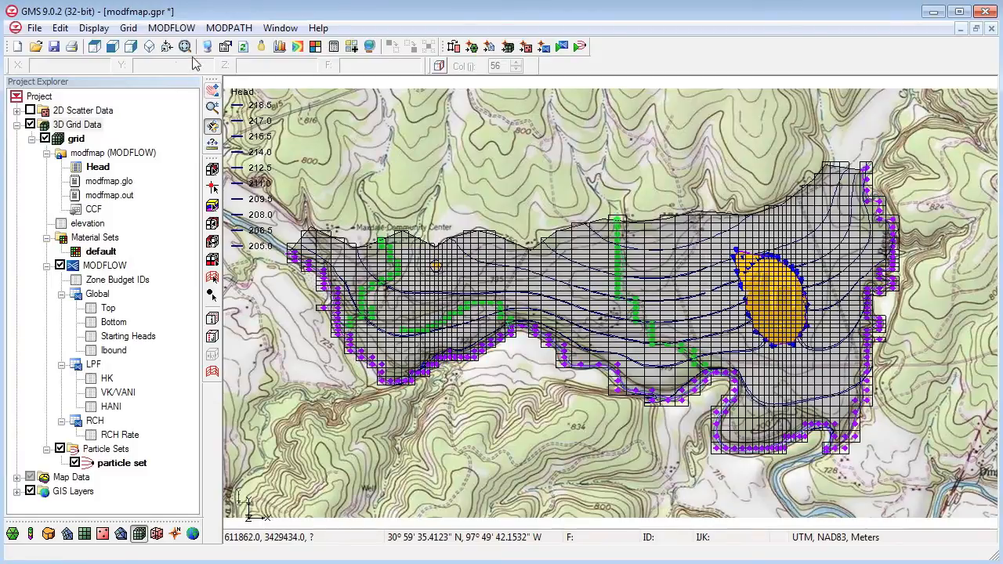
left_click(166, 47)
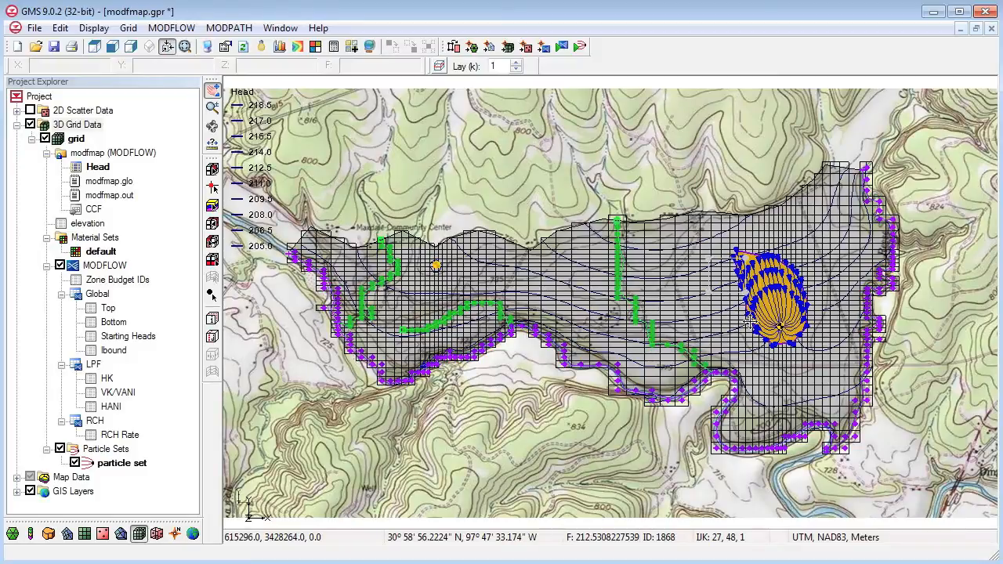
left_click(113, 464)
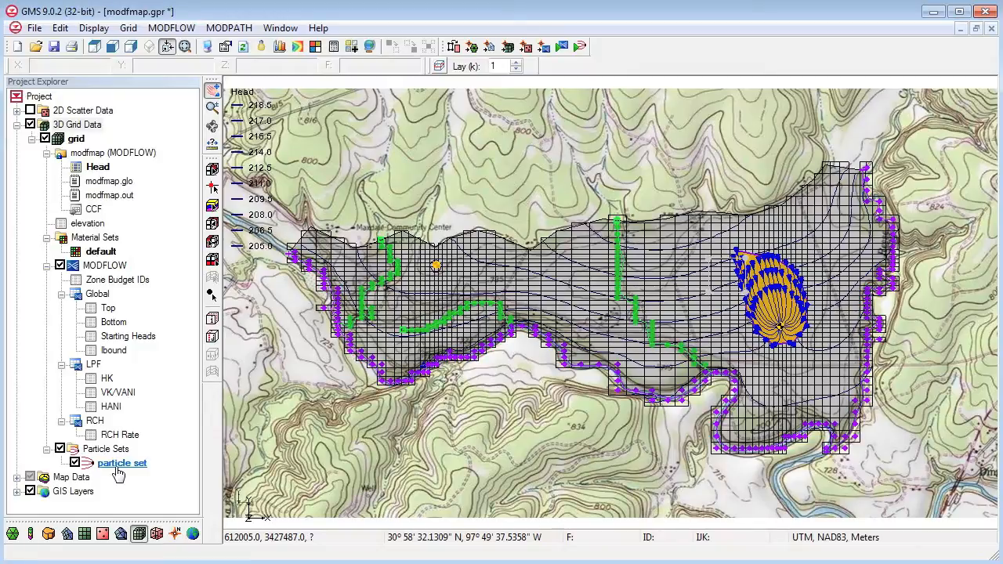
right_click(119, 466)
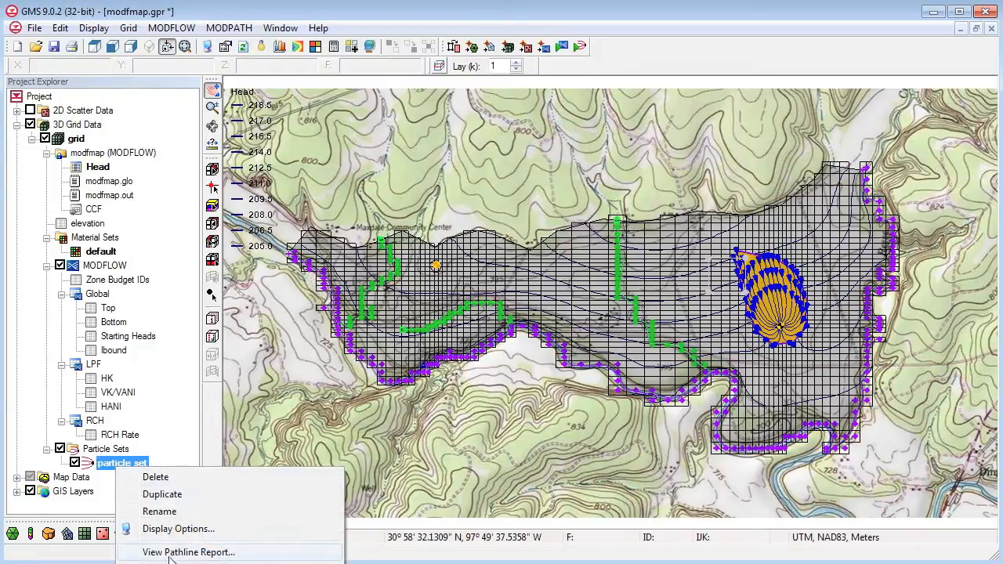
left_click(133, 467)
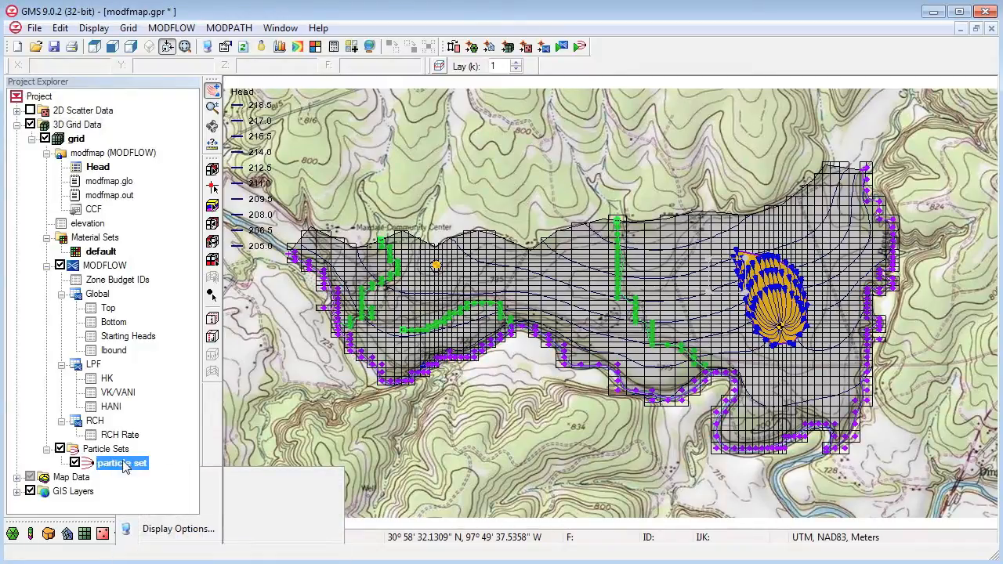
Expand all items under Map Data and open the properties of the particle set.
right_click(67, 480)
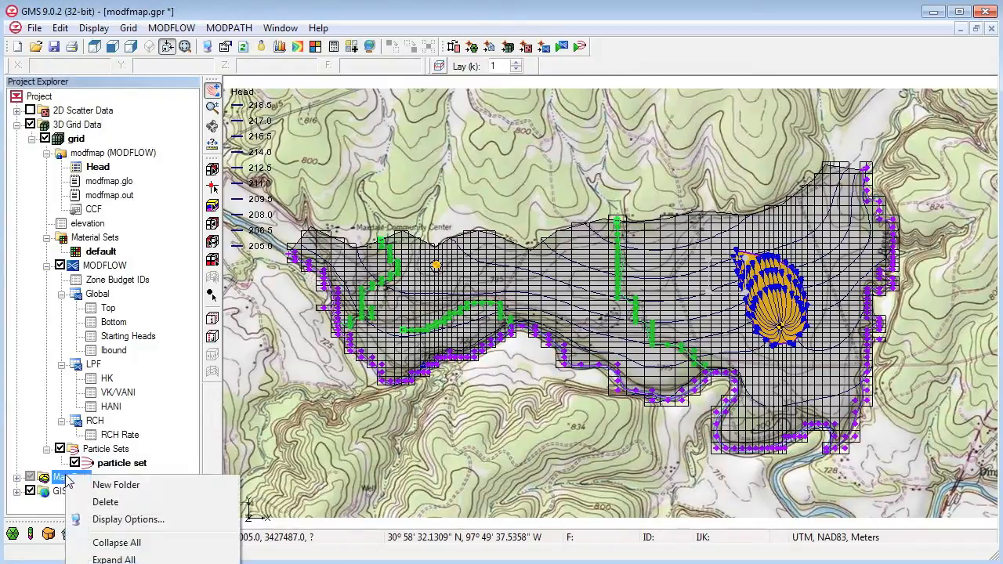
left_click(118, 560)
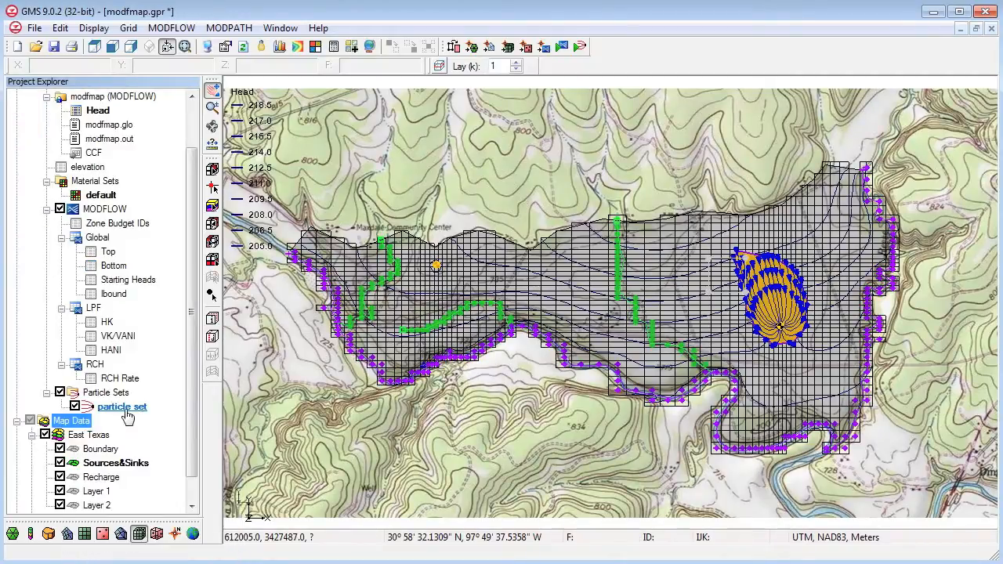
scroll(125, 411, "down", 1)
right_click(119, 379)
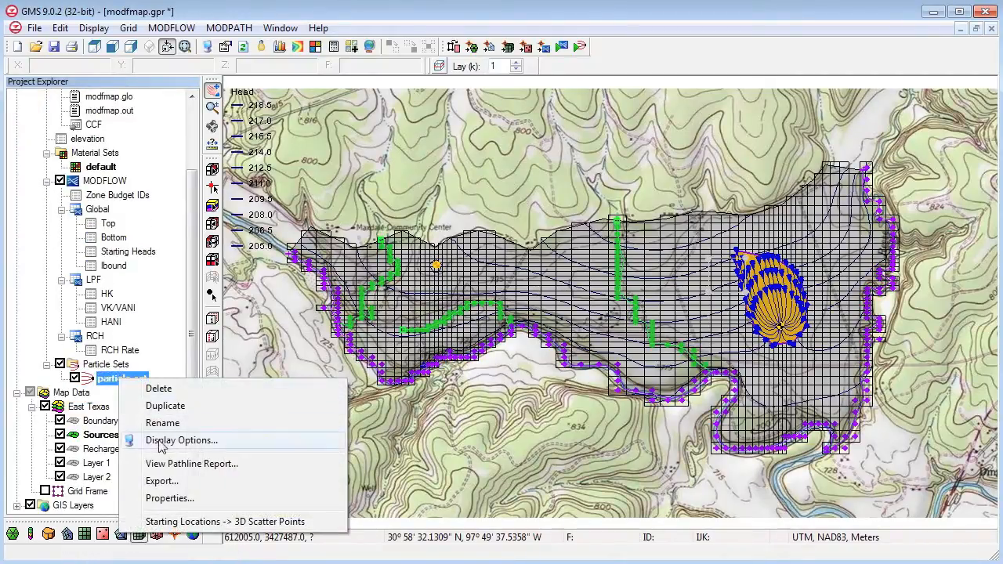
left_click(171, 500)
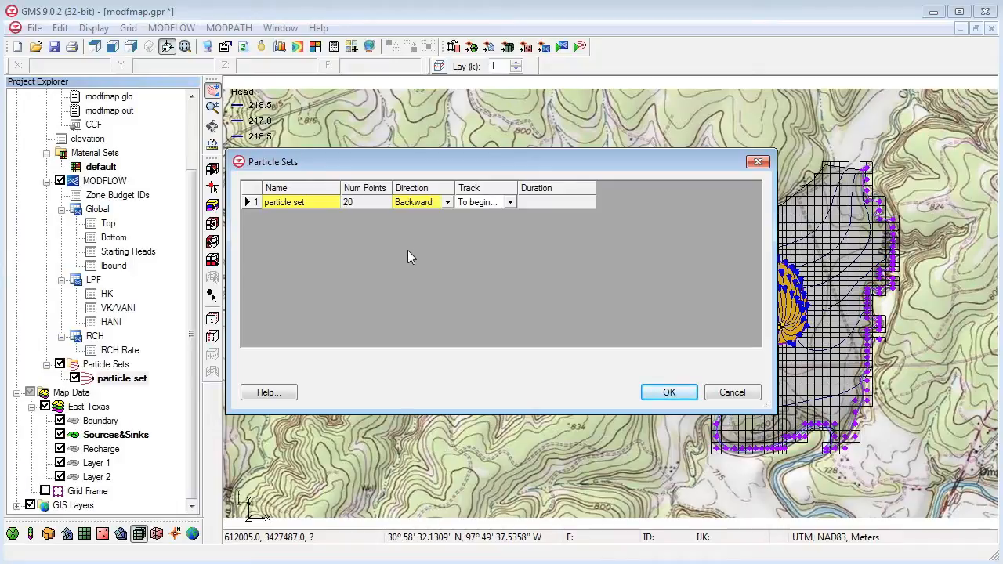
Keep the particle set's direction backward, track it by duration, and set the duration to 1500 days.
left_click(446, 203)
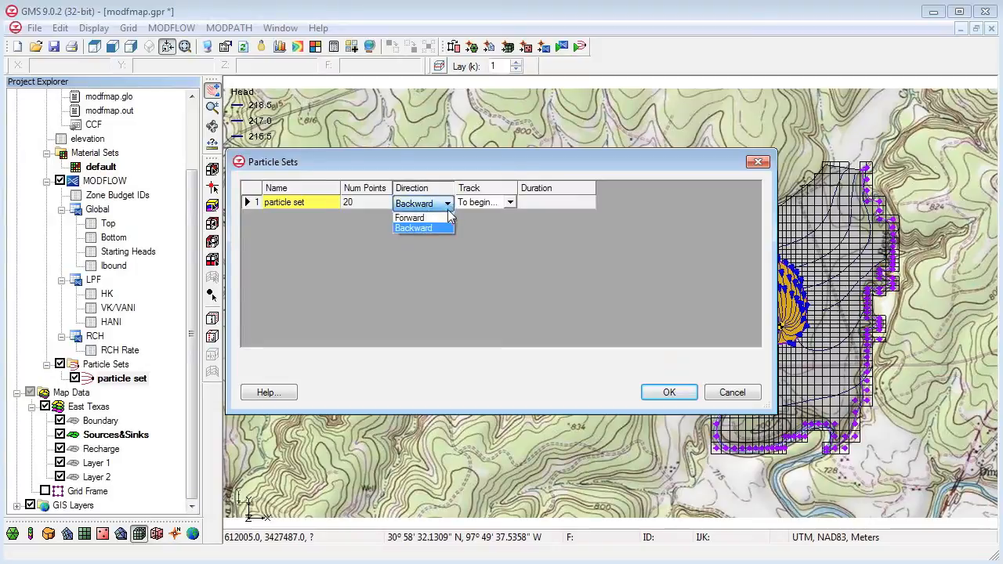
left_click(445, 204)
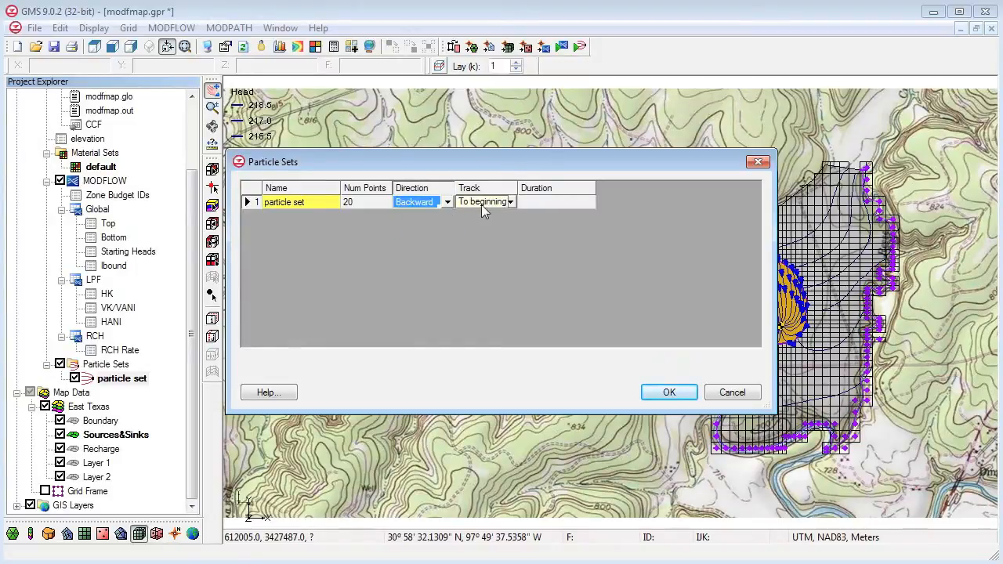
left_click(467, 206)
left_click(480, 205)
left_click(493, 227)
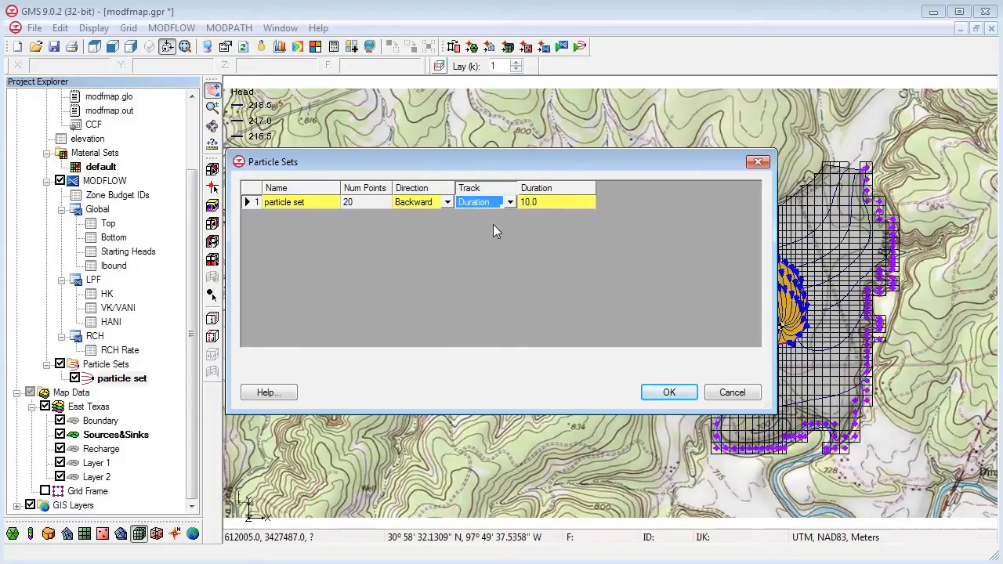
left_click(547, 203)
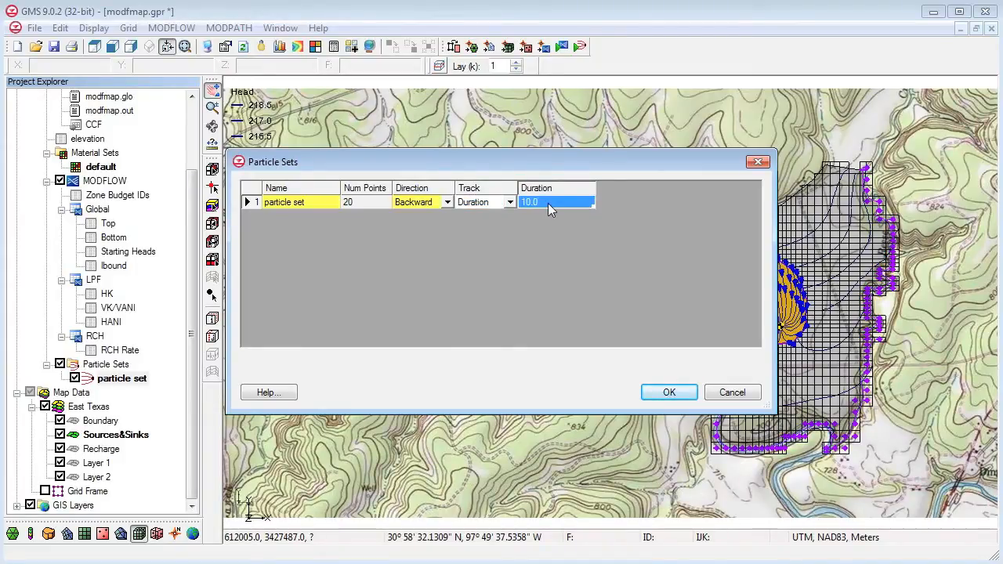
type("1")
left_click(667, 393)
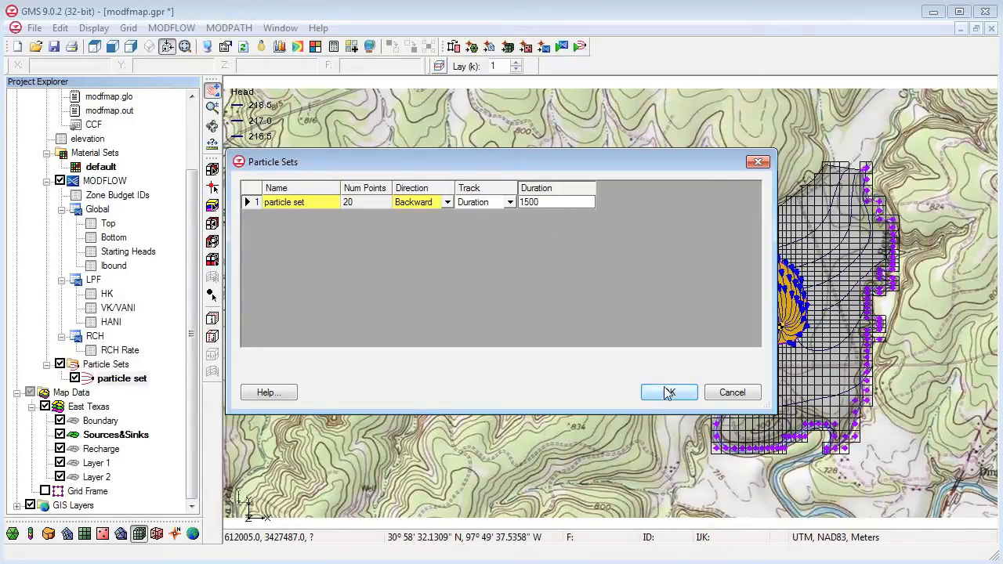
left_click(668, 392)
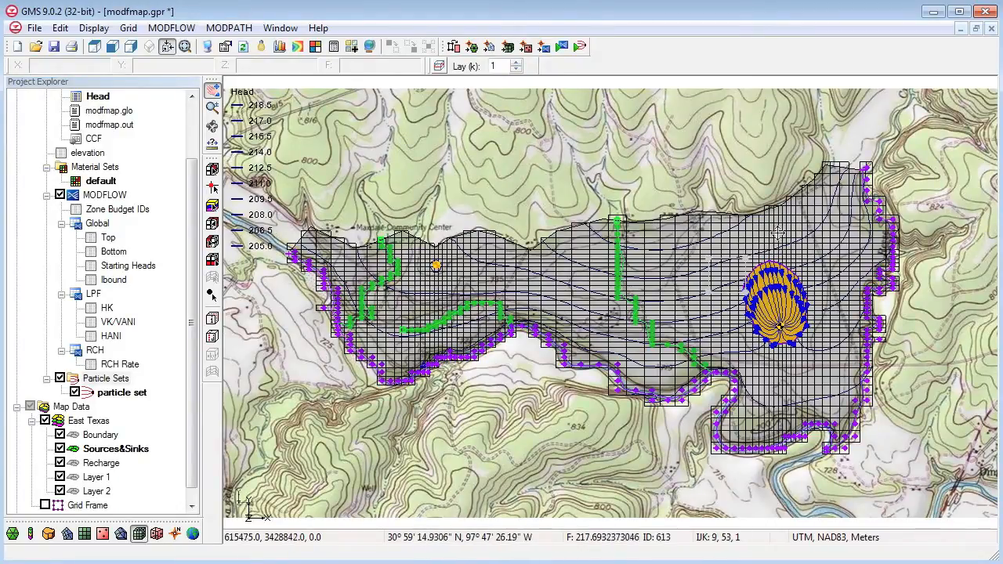
Turn off the direction arrows in the particle display options.
left_click(229, 27)
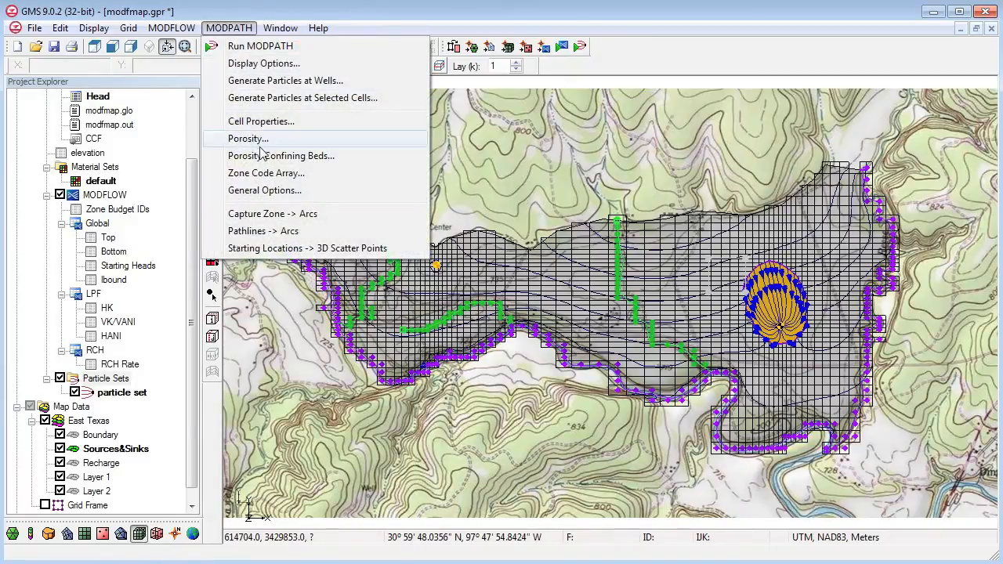
left_click(270, 64)
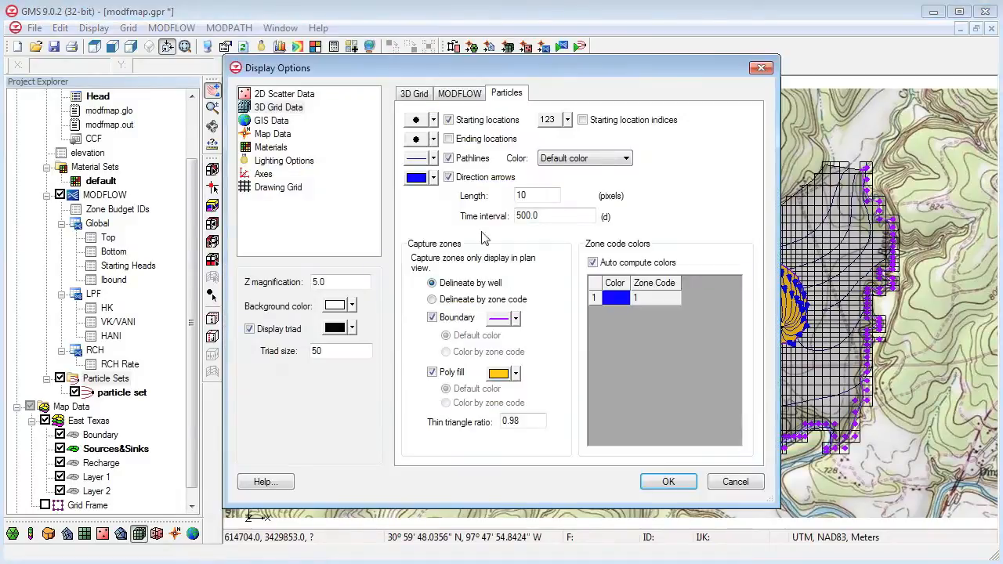
left_click(482, 178)
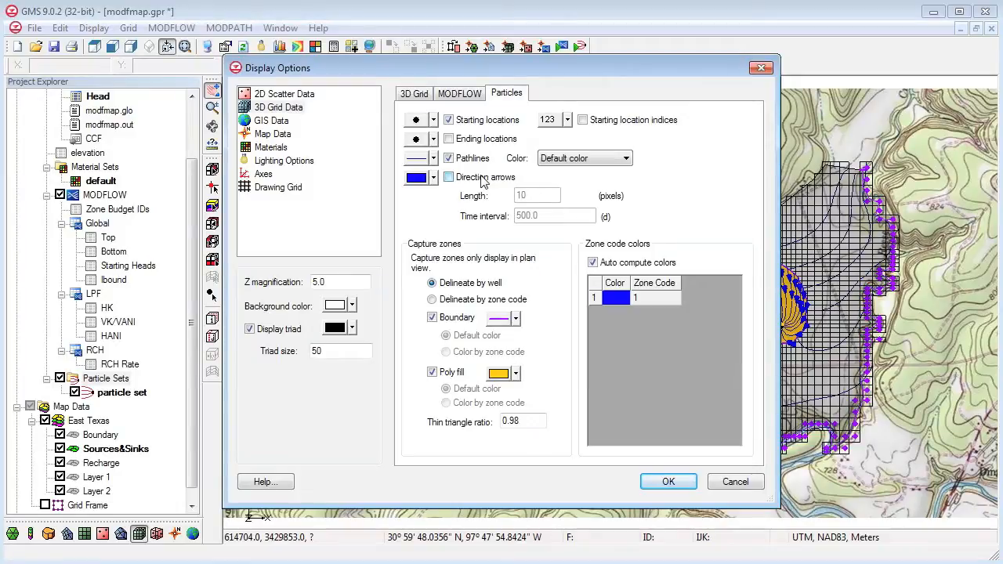
left_click(649, 478)
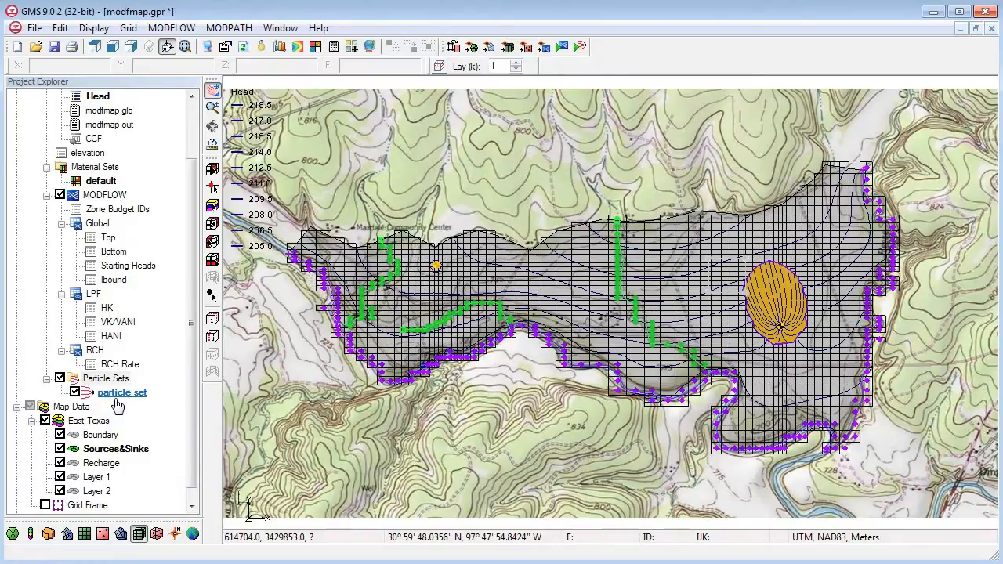
Rename the particle set as "1500 days".
left_click(117, 396)
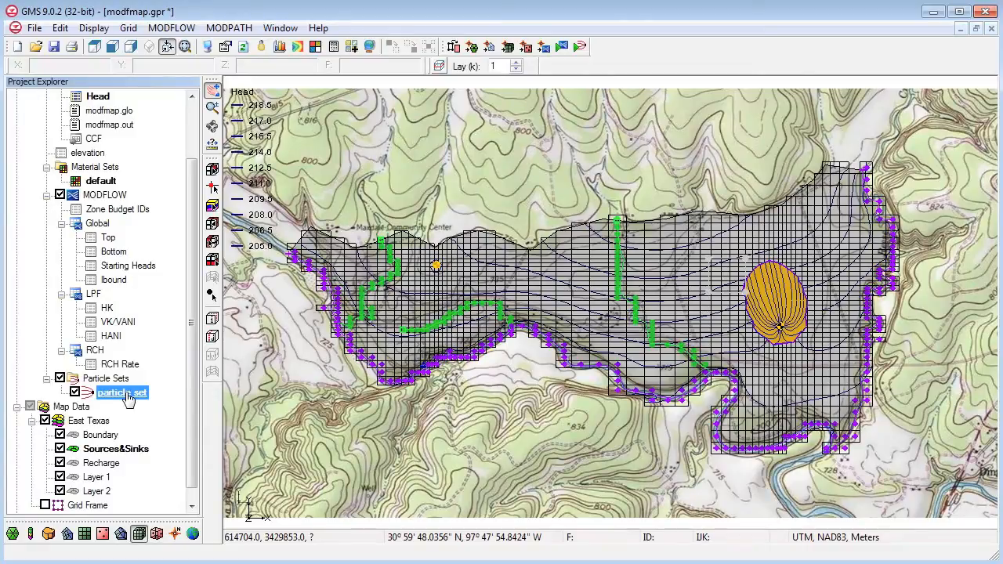
right_click(129, 398)
left_click(166, 436)
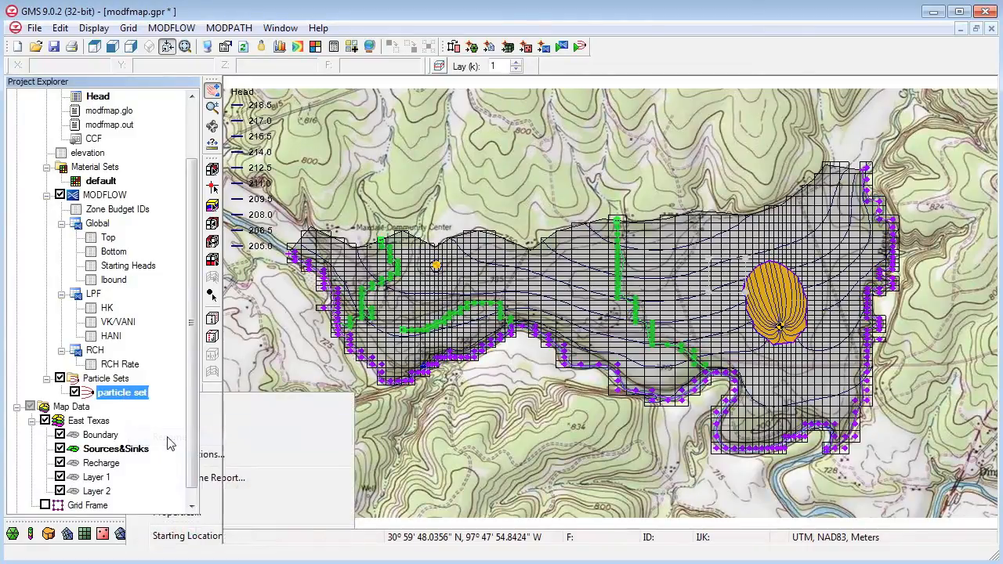
type("155")
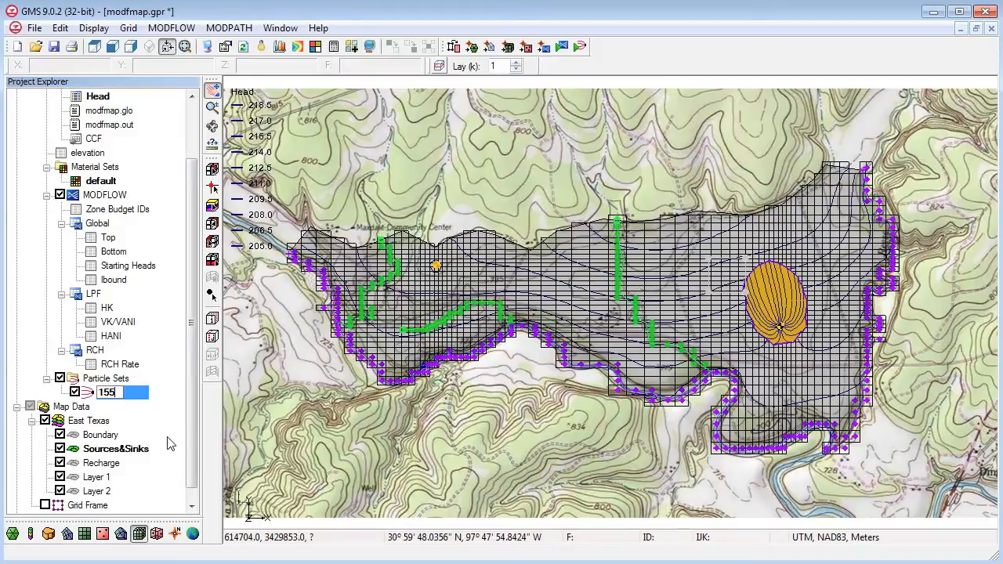
key("BackSpace")
type("00 days")
key("Return")
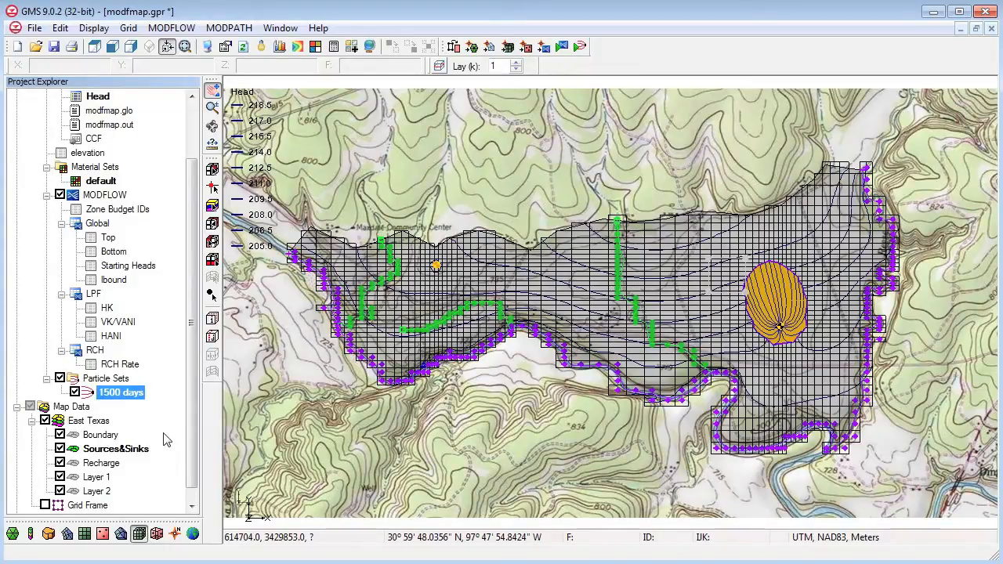
Duplicate the 1500 days particle set and open the properties of the copy.
right_click(125, 392)
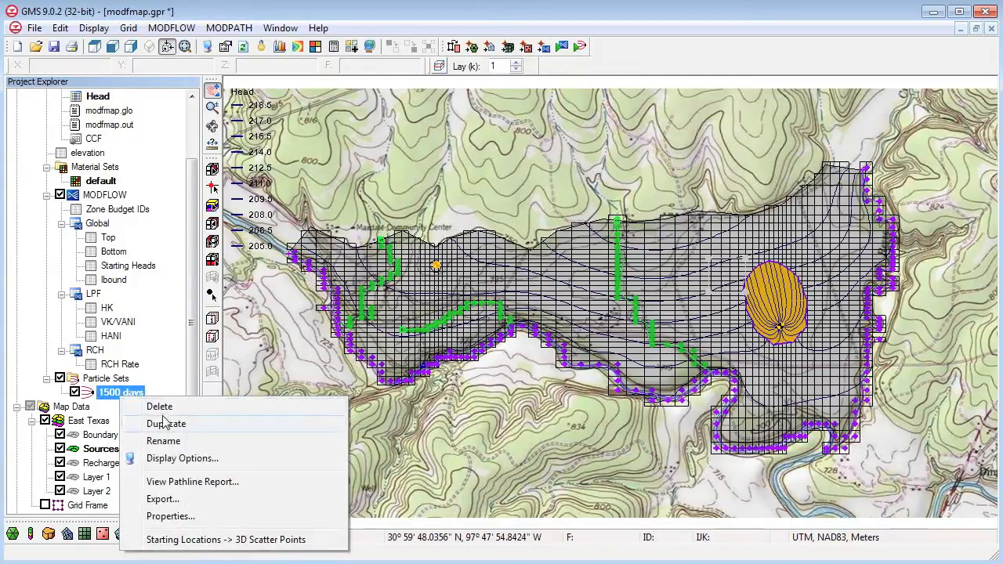
left_click(166, 421)
left_click(148, 410)
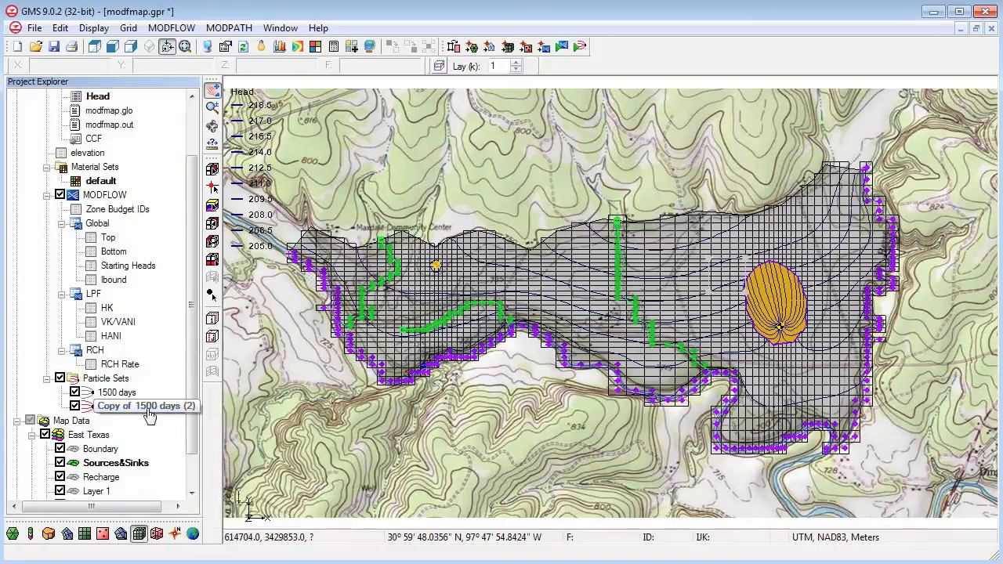
double_click(148, 411)
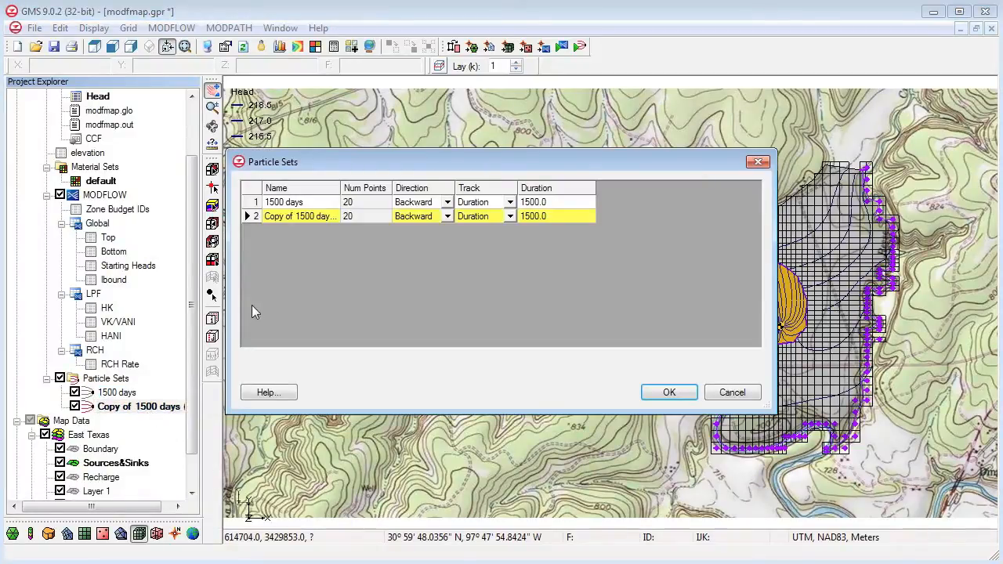
Rename the copied particle set as "500 days" in the Particle Sets table.
left_click(300, 218)
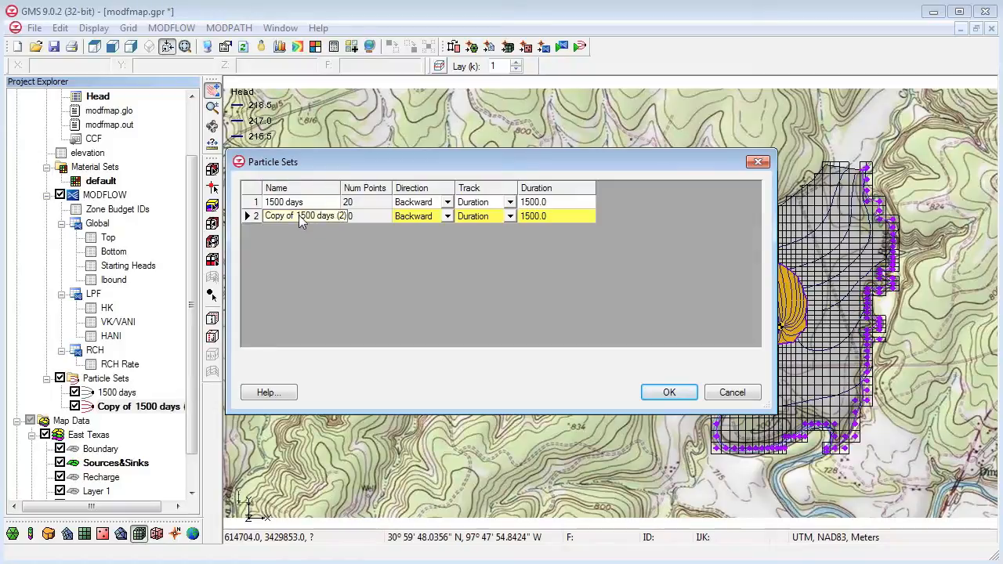
double_click(300, 216)
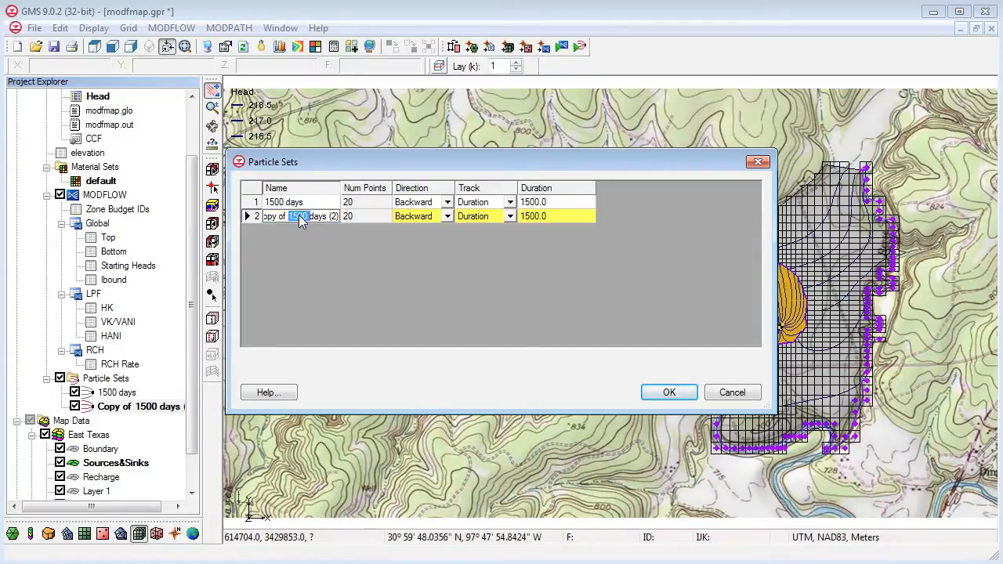
key("BackSpace")
key("BackSpace")
key("BackSpace")
key("BackSpace")
key("BackSpace")
key("BackSpace")
key("BackSpace")
key("BackSpace")
key("BackSpace")
Set the 500 days set's duration to 500 and move the set above the 1500 days set in the project tree.
left_click(567, 218)
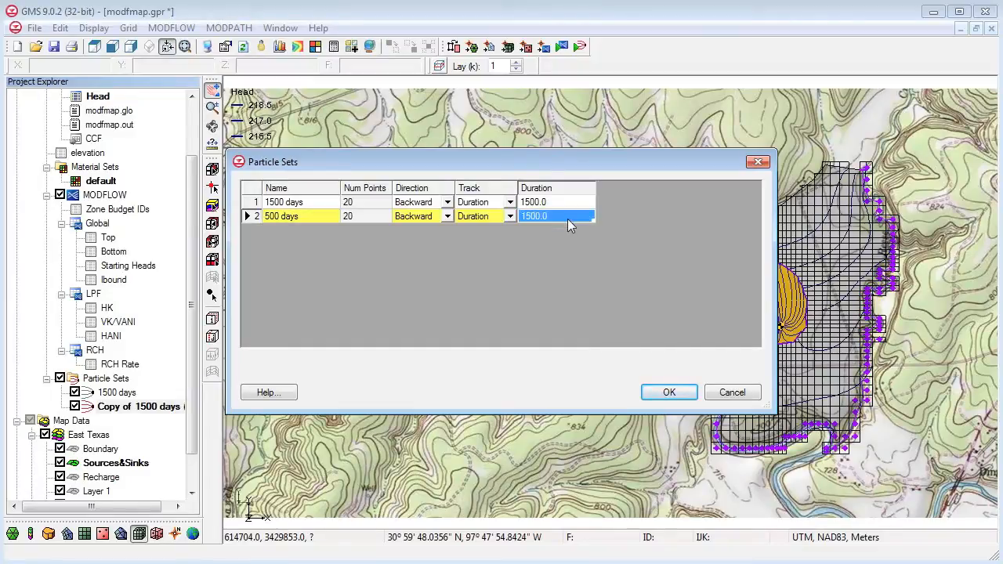
type("500")
left_click(668, 392)
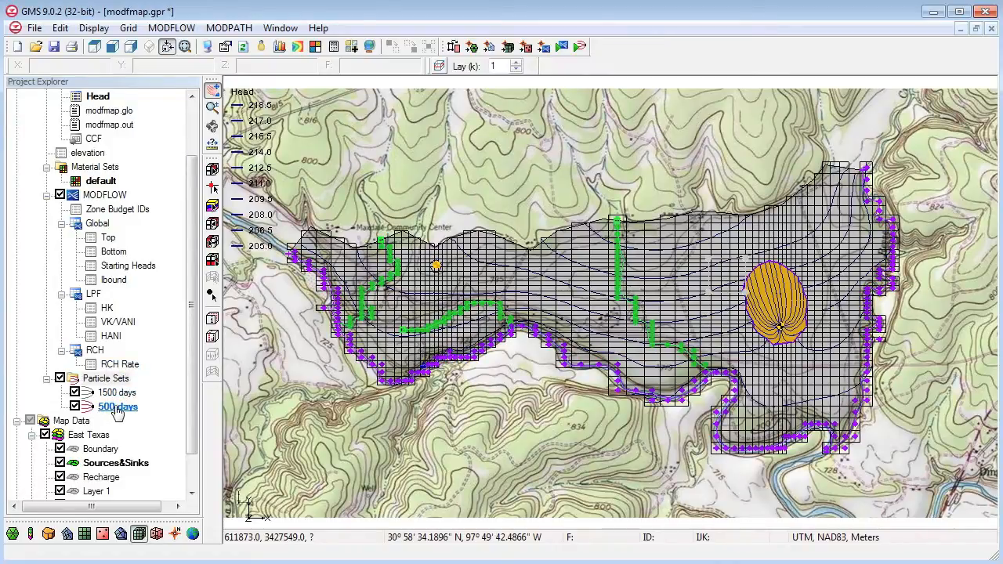
left_click_drag(117, 410, 115, 384)
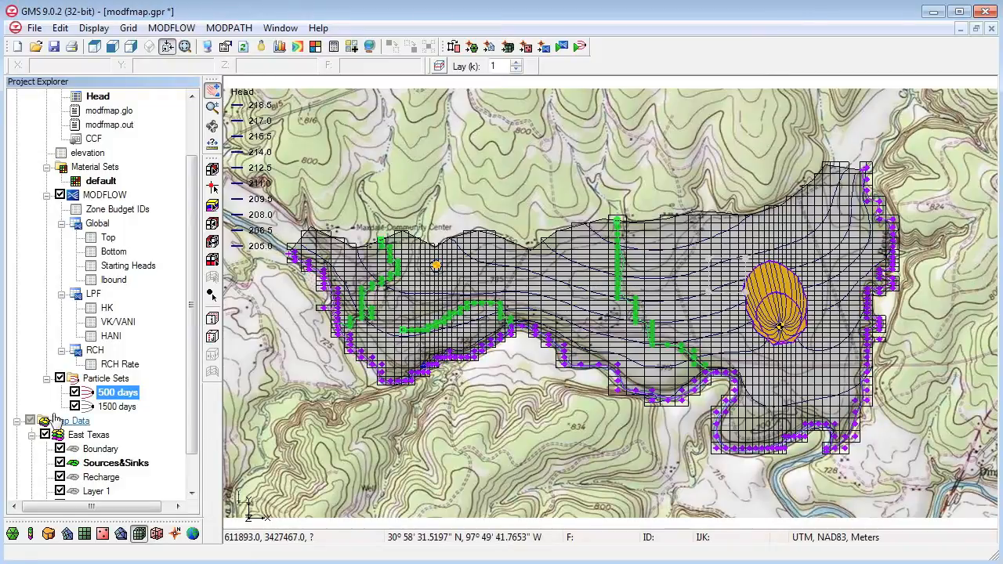
Duplicate the 1500 days particle set again and rename the copy as "end".
right_click(104, 408)
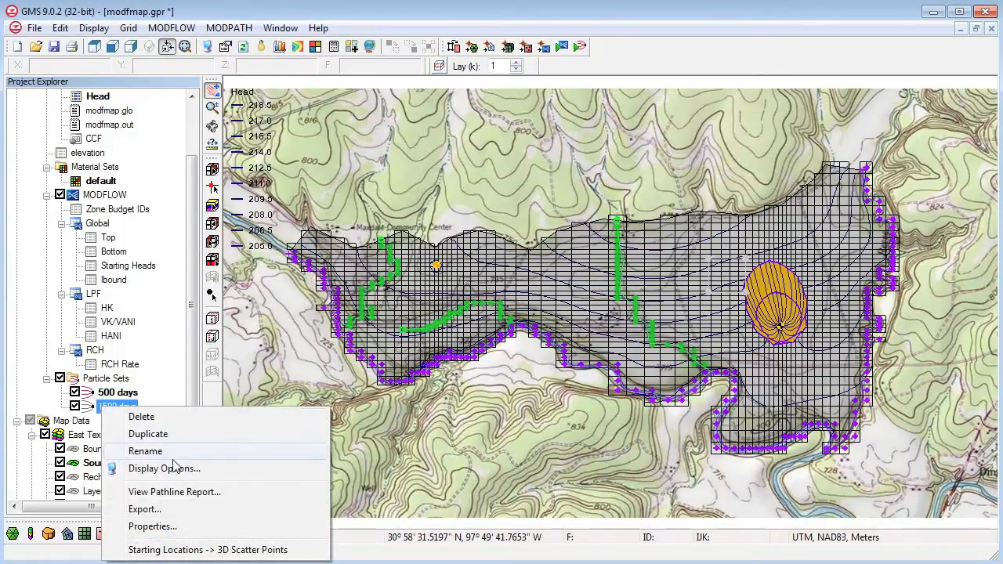
left_click(149, 434)
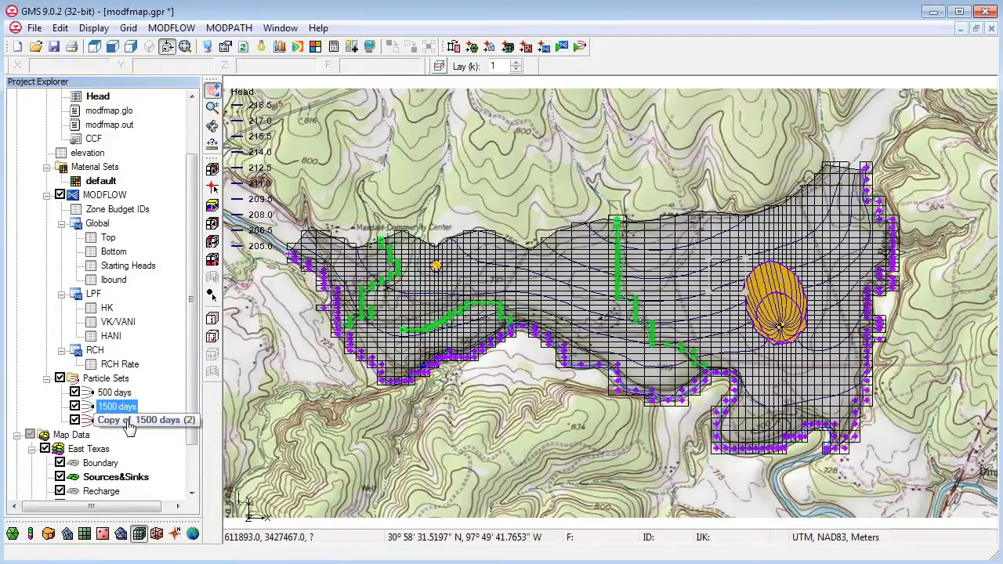
right_click(129, 425)
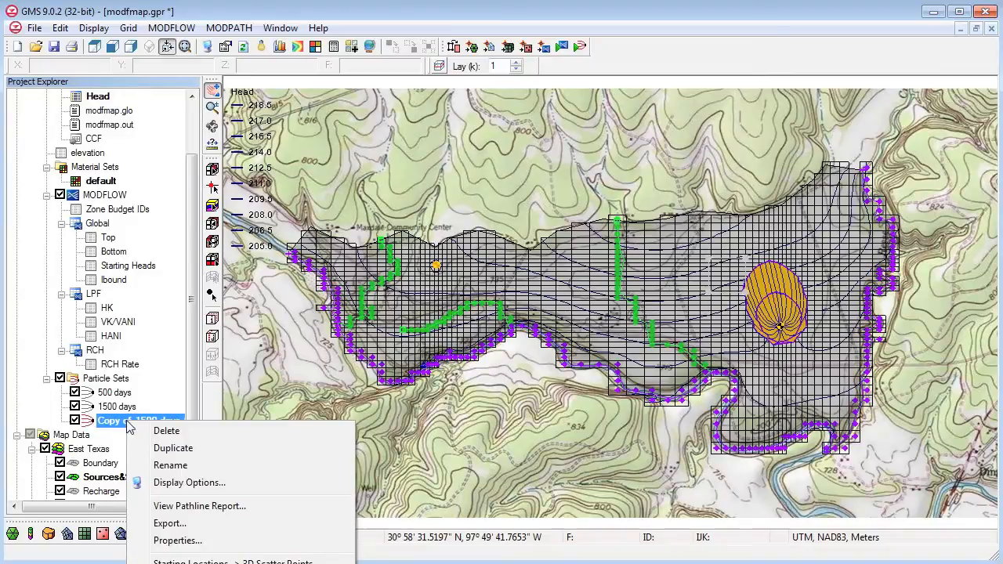
left_click(171, 465)
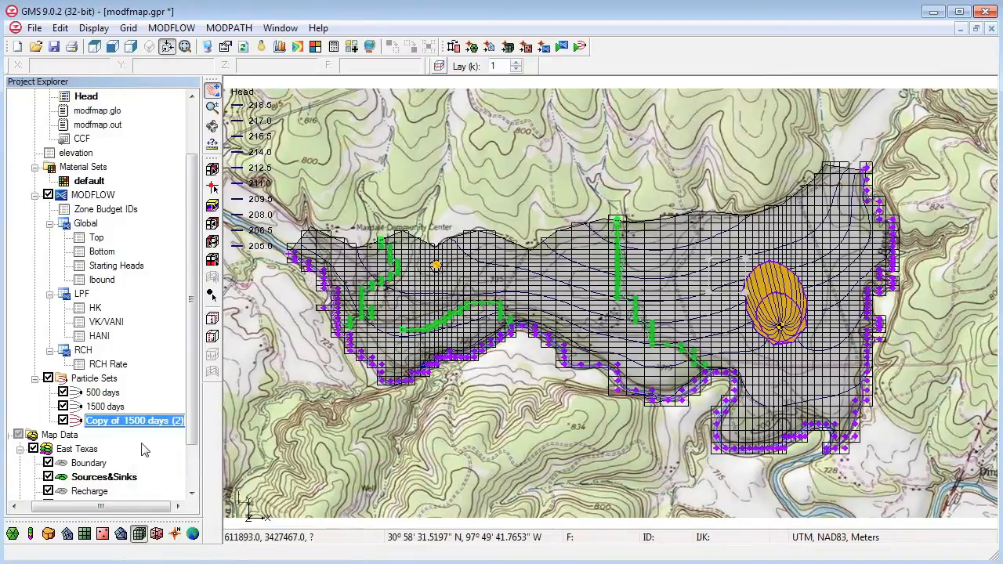
type("end")
key("Return")
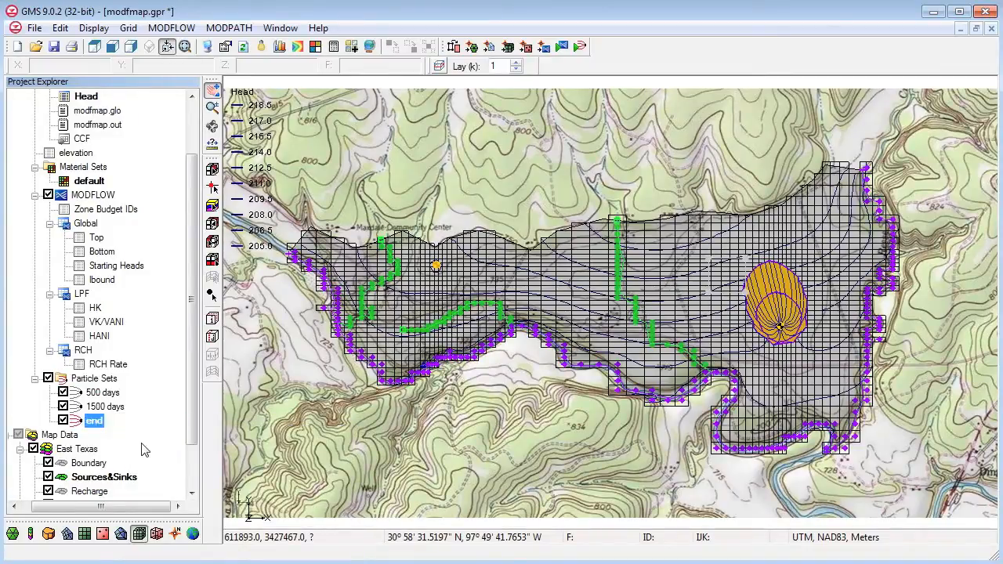
Set the tracking of the "end" particle set to To end.
double_click(94, 421)
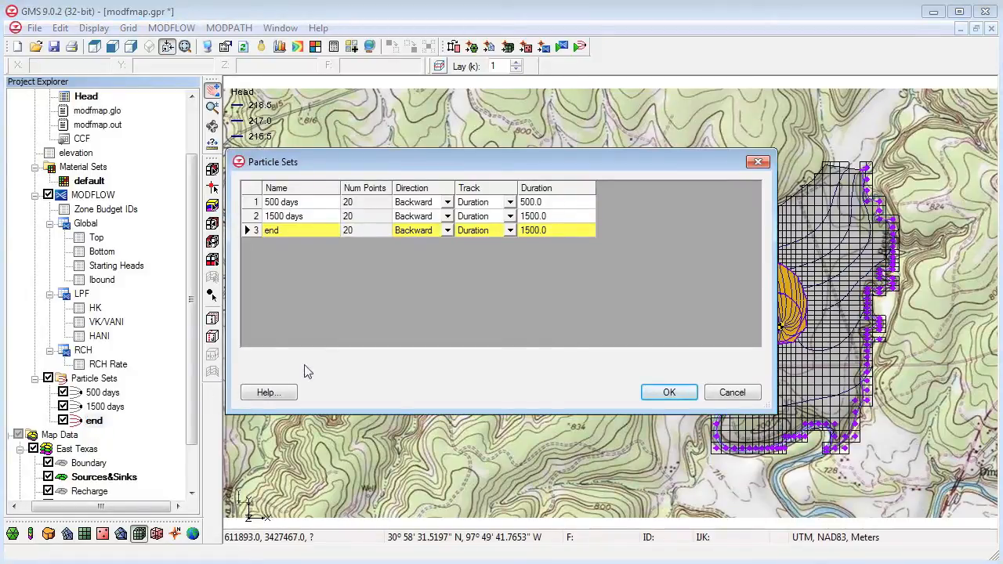
left_click(508, 230)
left_click(497, 241)
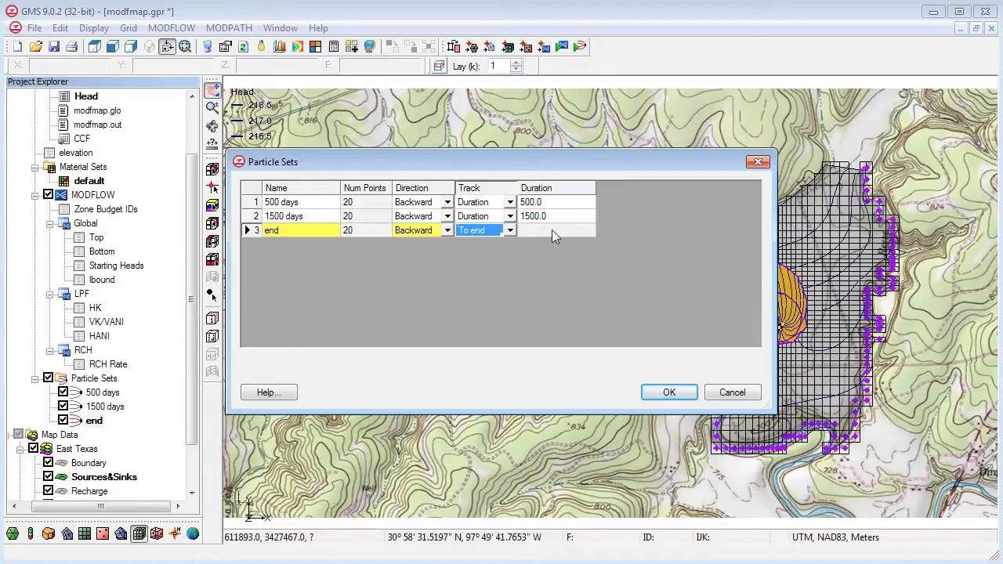
left_click(668, 392)
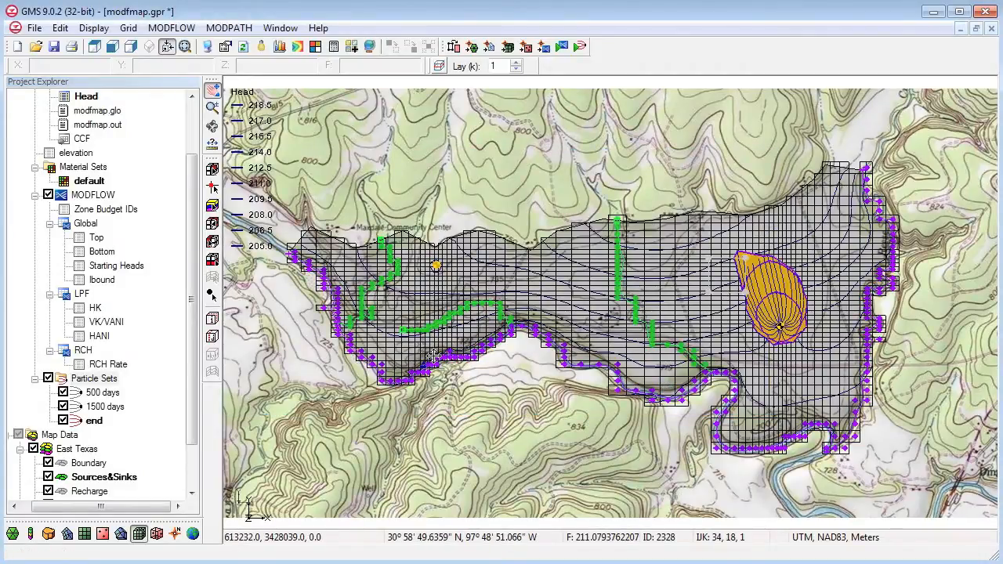
Switch the displayed grid layer to layer 2.
left_click(515, 63)
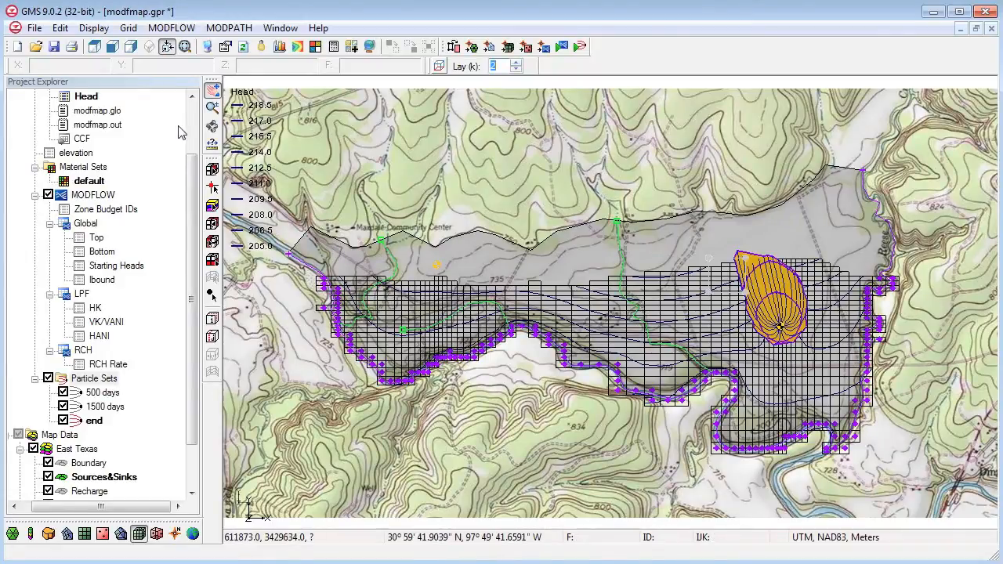
Select the layer 2 grid cell containing the eastern well, at the centre of the converging pathlines.
left_click(212, 170)
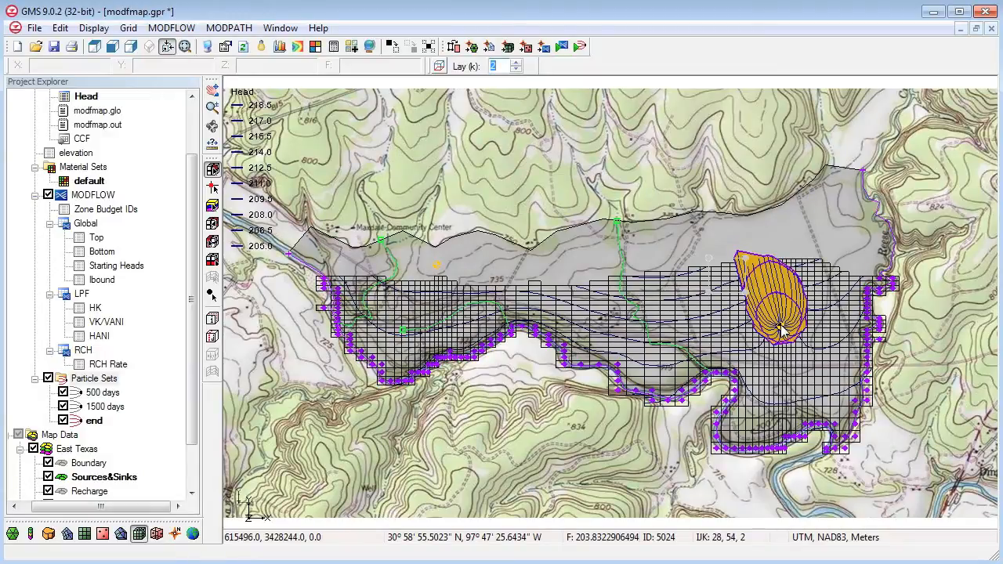
left_click(781, 329)
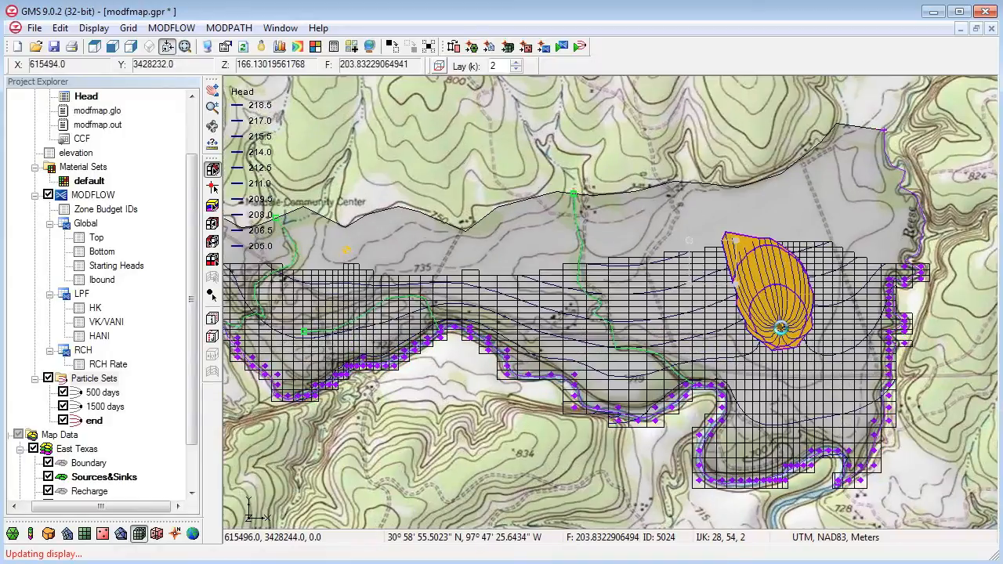
scroll(780, 329, "up", 5)
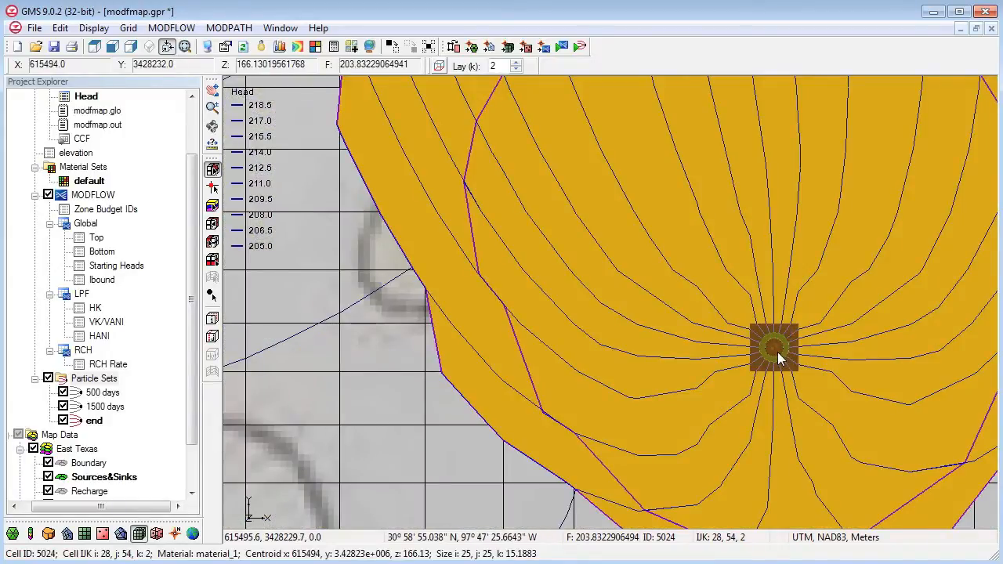
scroll(778, 352, "down", 2)
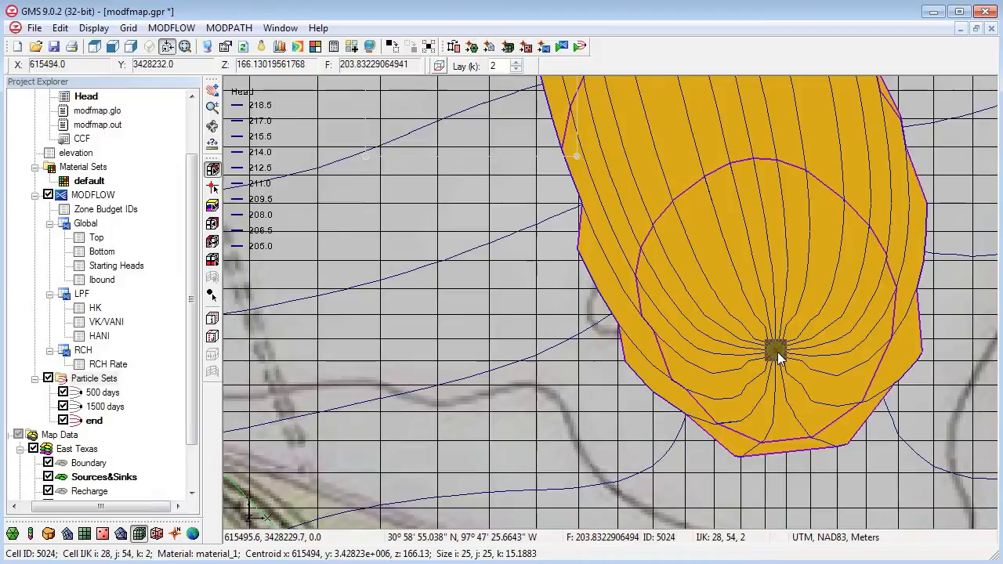
Start generating particles at the selected cell, distribute them on cell faces, and show the additional per-face options.
left_click(213, 30)
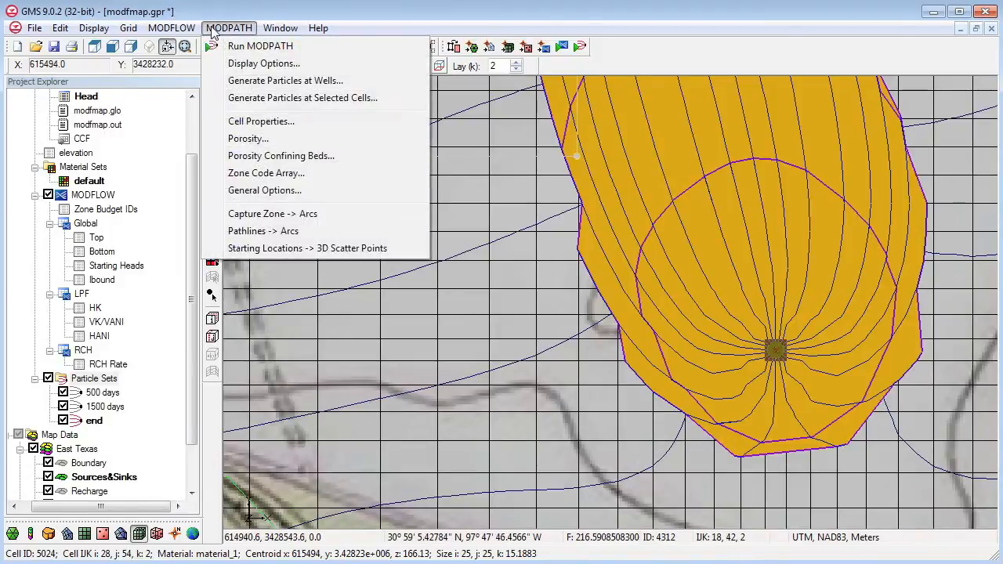
left_click(273, 98)
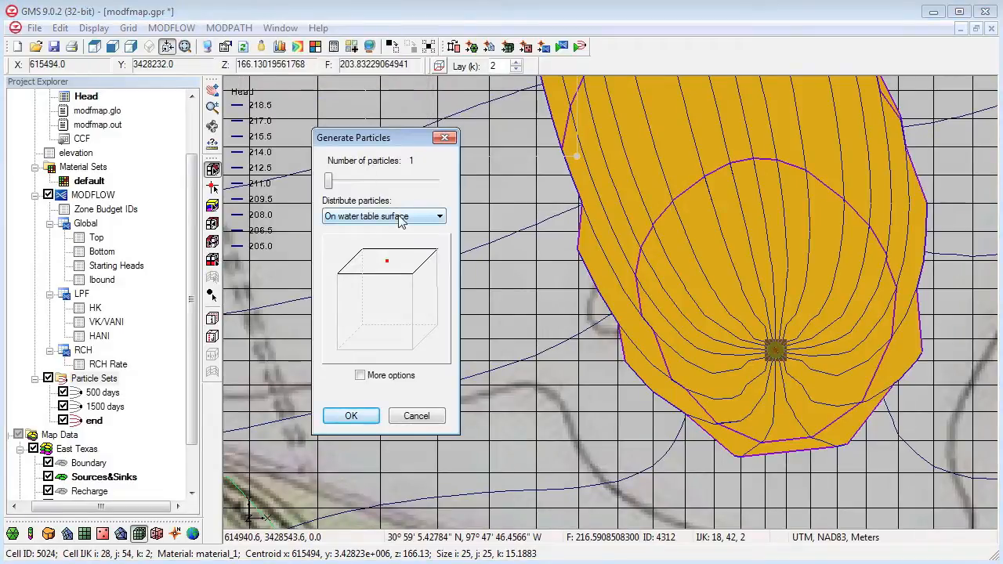
left_click(402, 222)
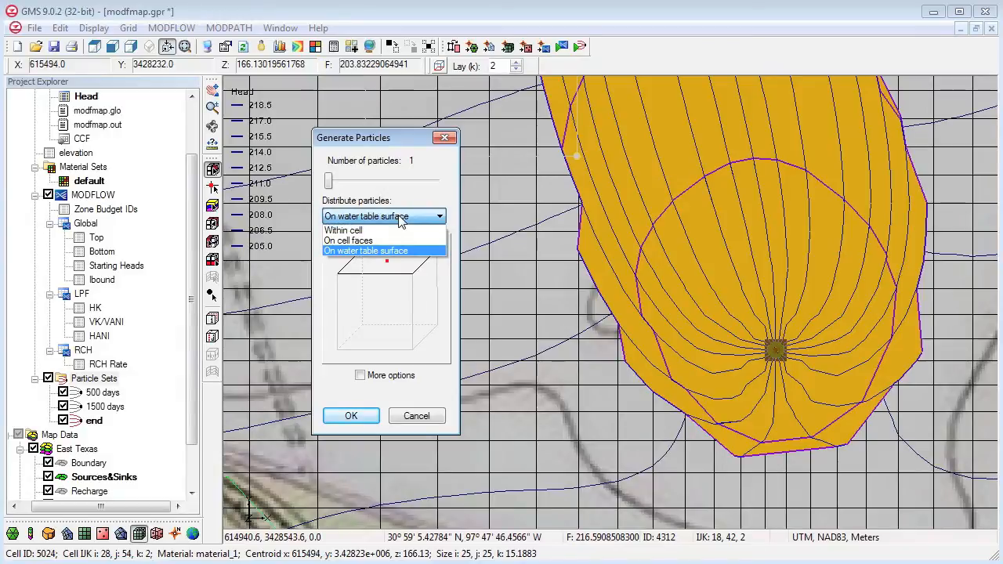
left_click(367, 241)
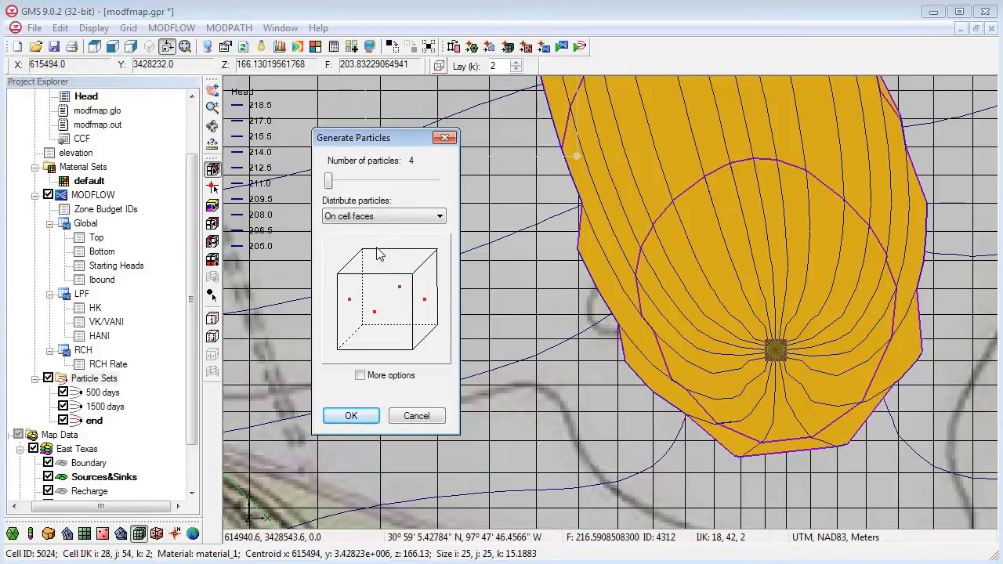
left_click(395, 377)
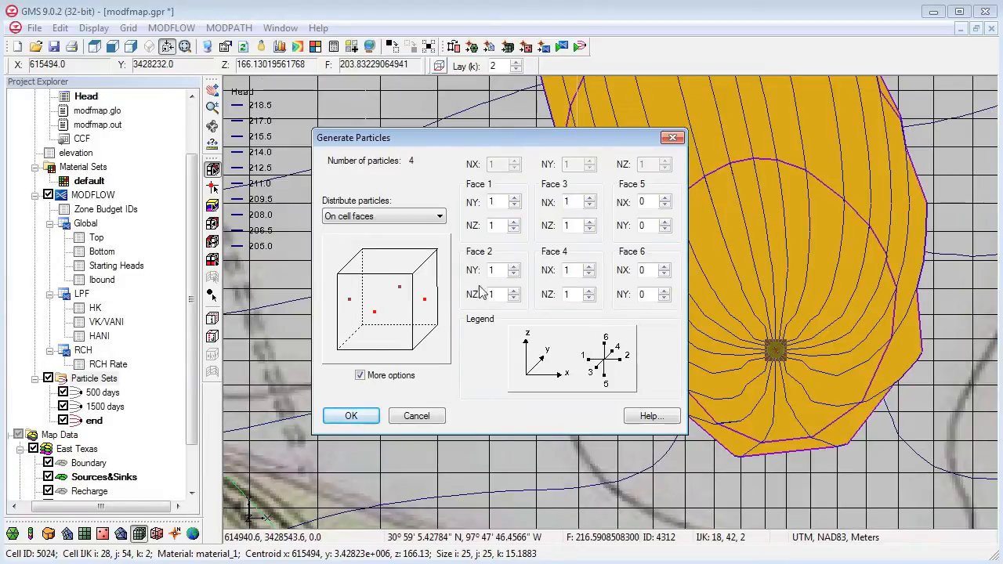
Set NZ to 4 for faces 1, 2, 3 and 4 and generate the particles.
left_click_drag(497, 226, 482, 225)
type("4")
left_click_drag(572, 224, 562, 226)
type("4")
left_click_drag(501, 295, 471, 296)
left_click_drag(578, 295, 555, 304)
left_click(352, 416)
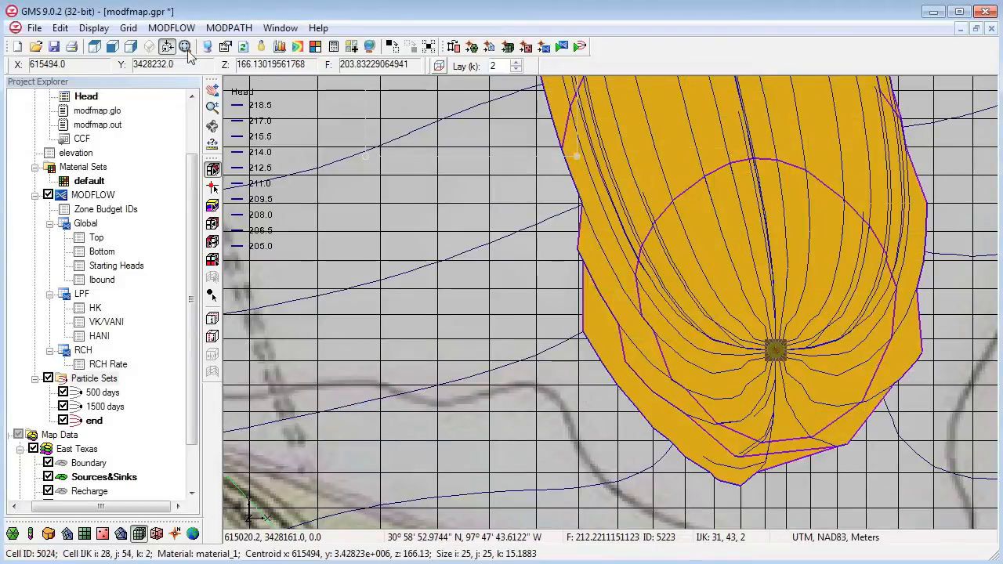
Switch the displayed grid layer to layer 1 and create a new particle set named "Landfill".
left_click(207, 46)
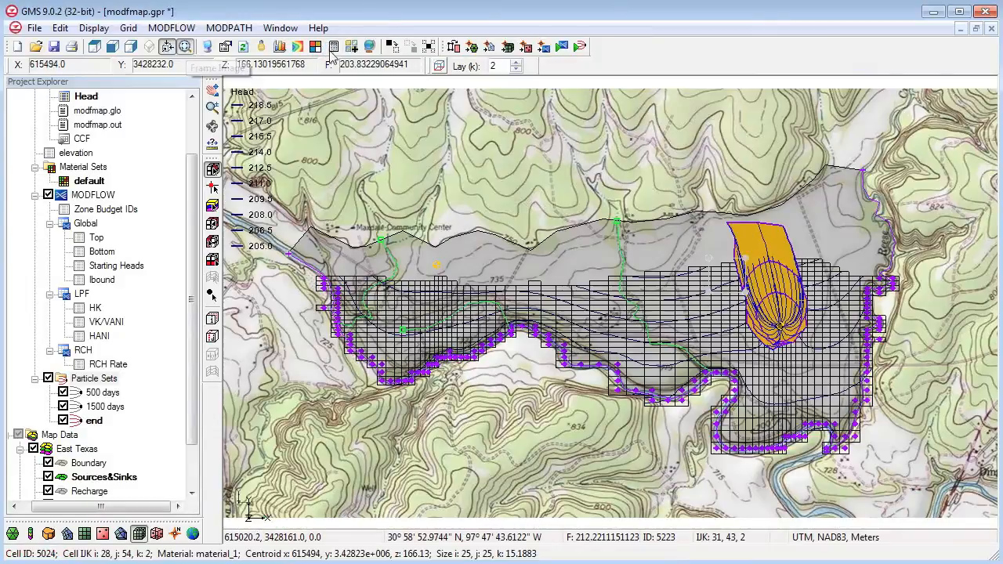
left_click(514, 69)
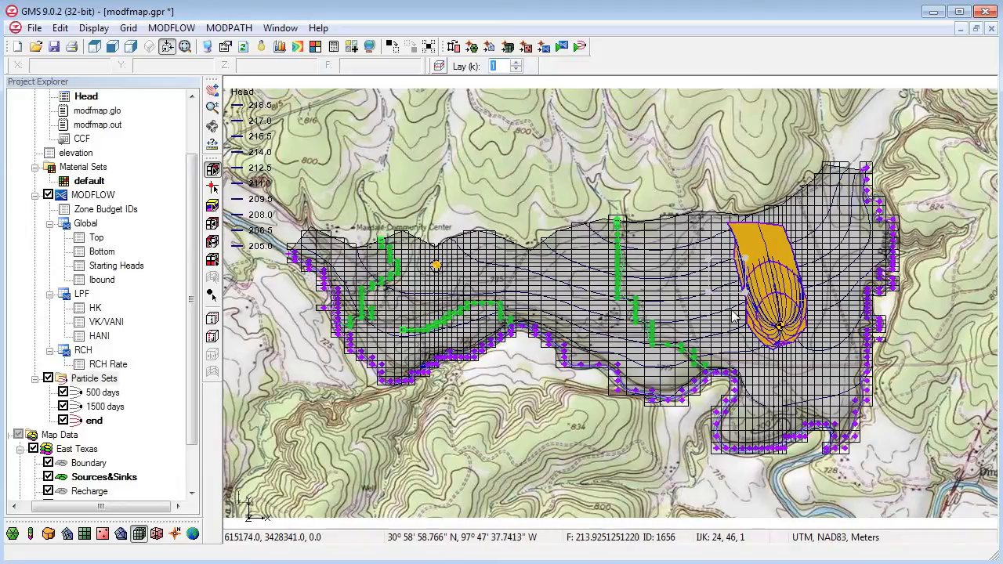
right_click(93, 379)
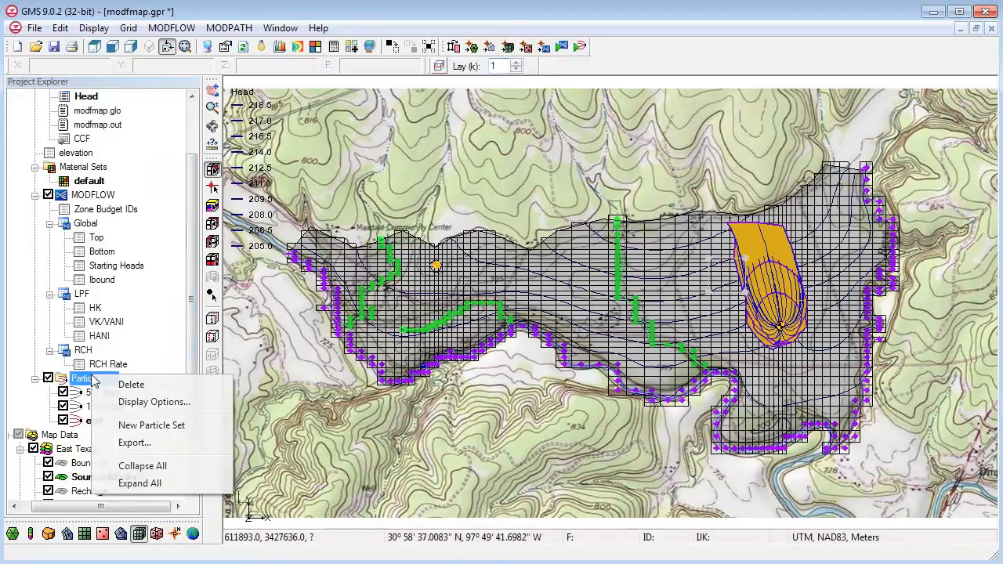
left_click(154, 426)
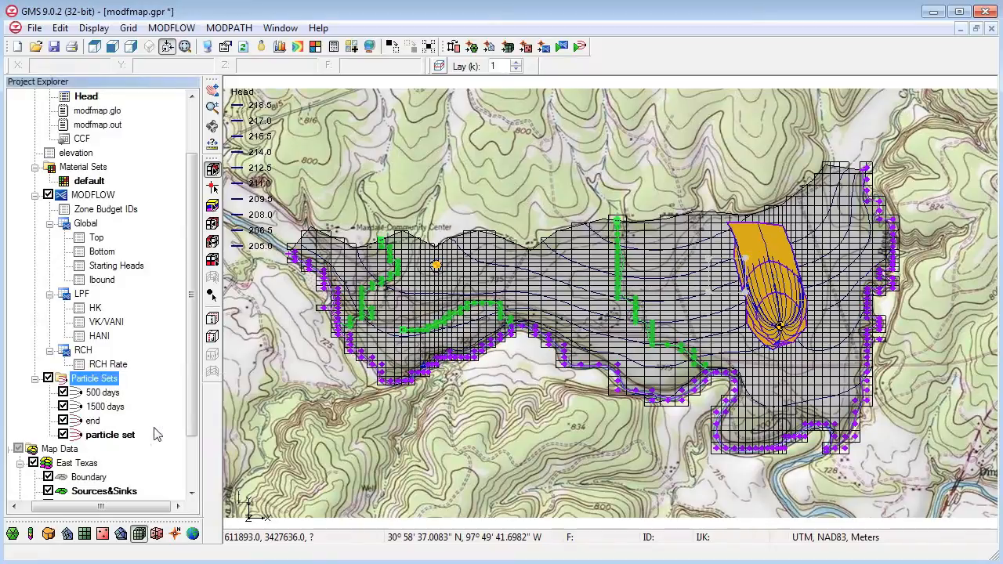
left_click(113, 437)
right_click(113, 439)
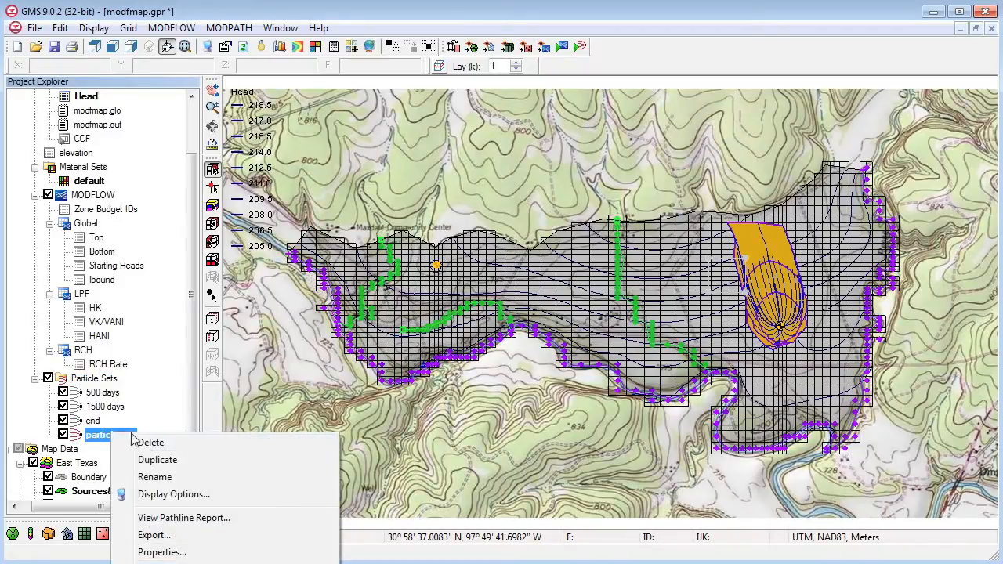
left_click(153, 477)
type("Landfill")
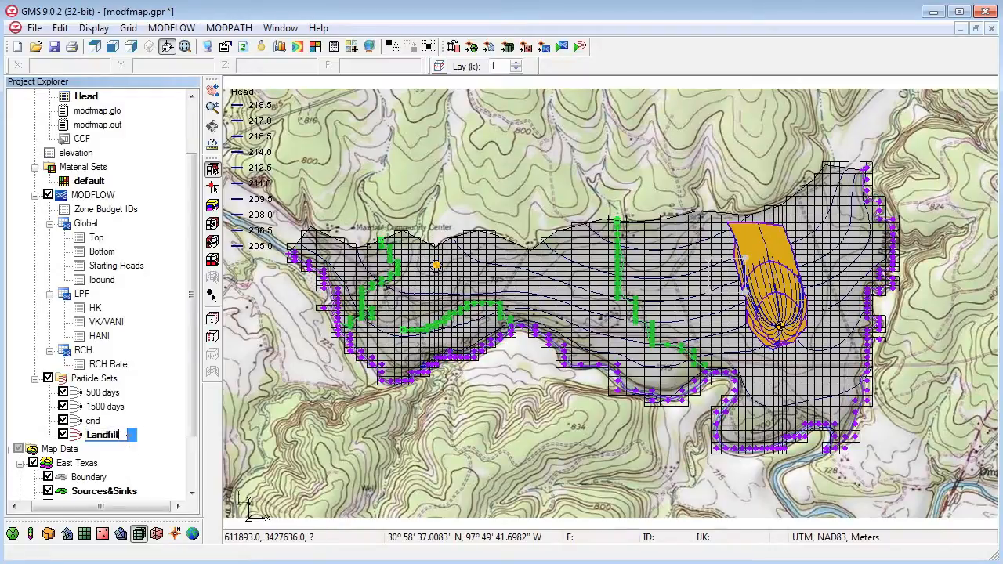
key("Return")
Check the direction and tracking settings of the Landfill particle set in its properties.
right_click(97, 437)
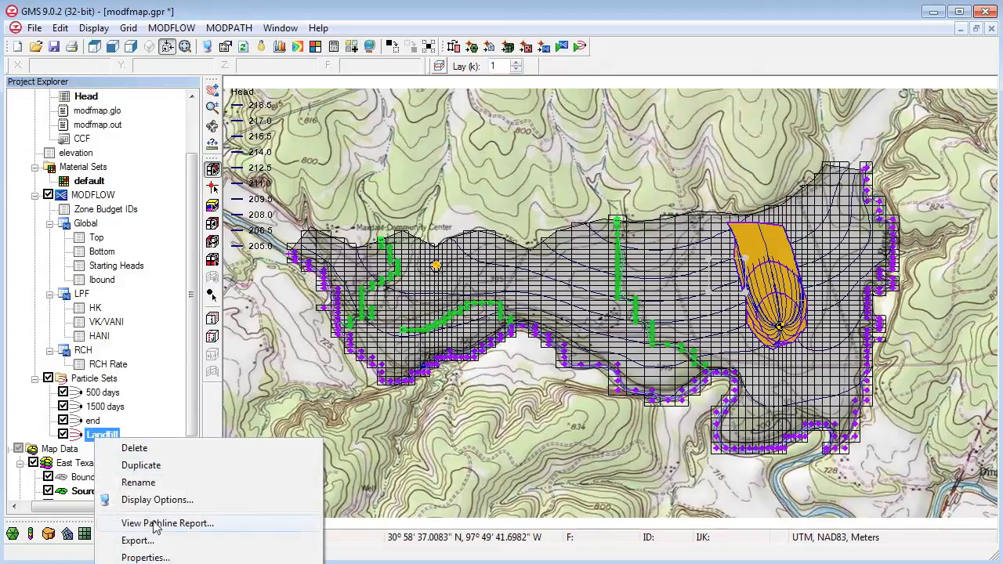
left_click(148, 556)
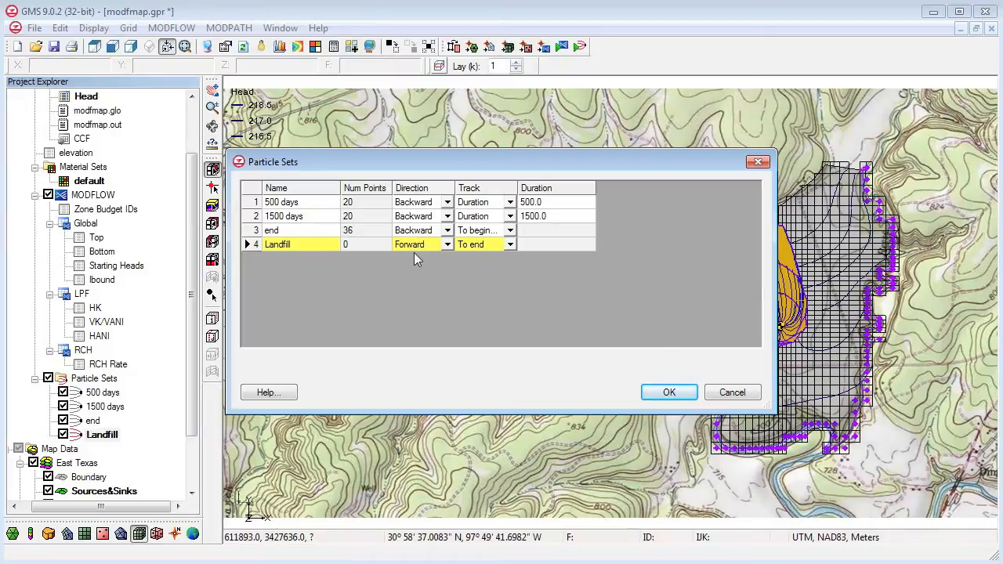
left_click(680, 393)
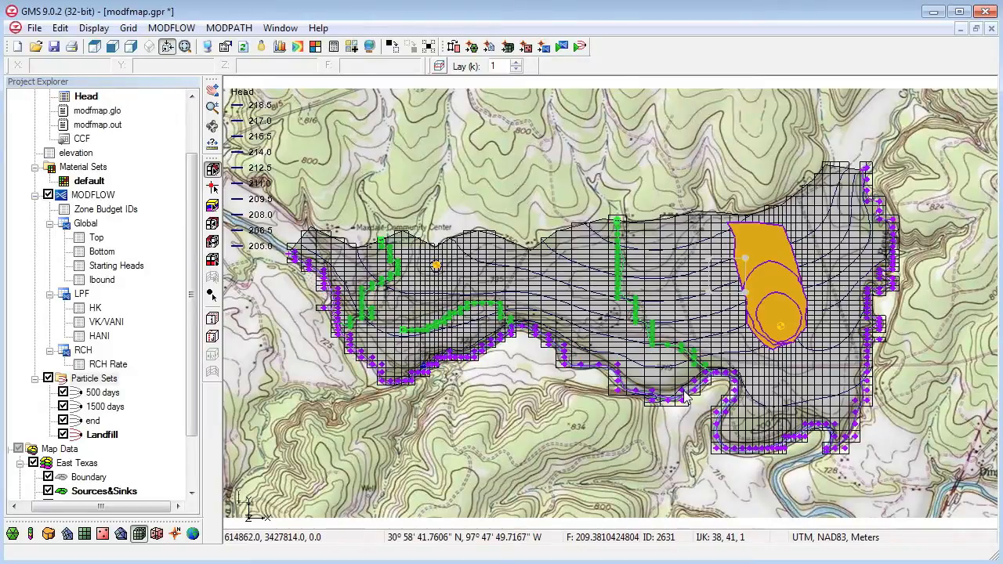
Turn off the poly fill of the capture zones in the MODPATH display options.
left_click(228, 29)
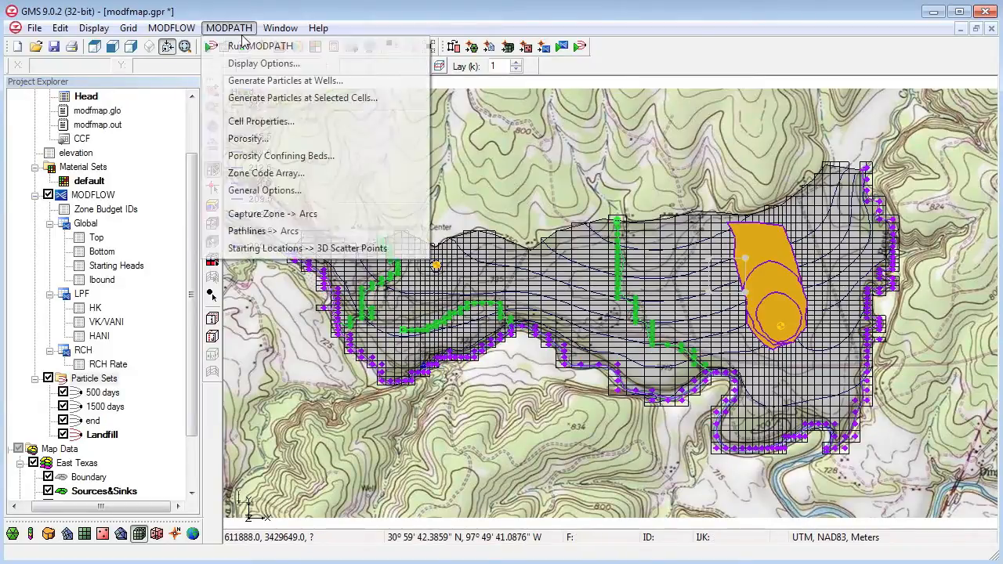
left_click(280, 64)
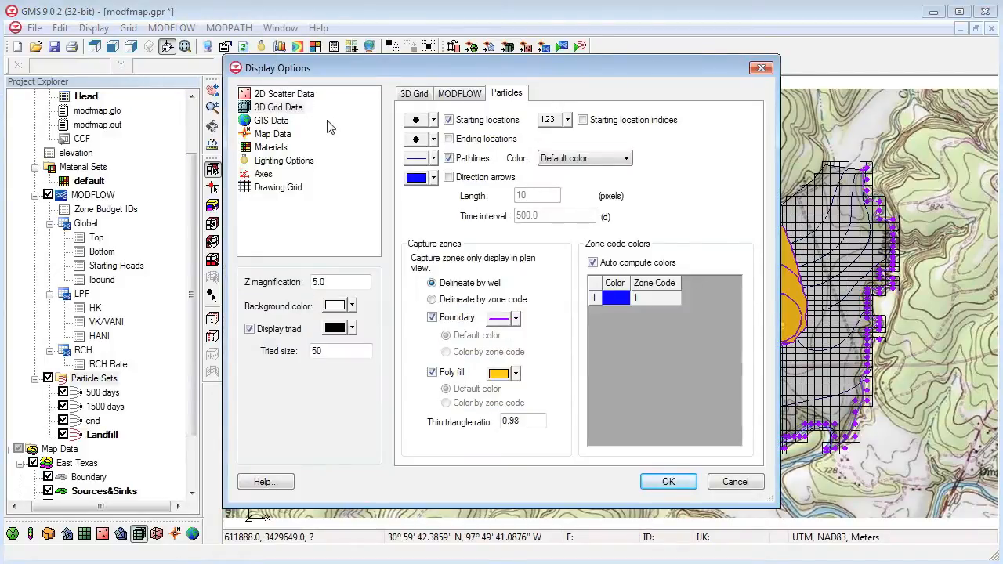
left_click(452, 378)
left_click(669, 482)
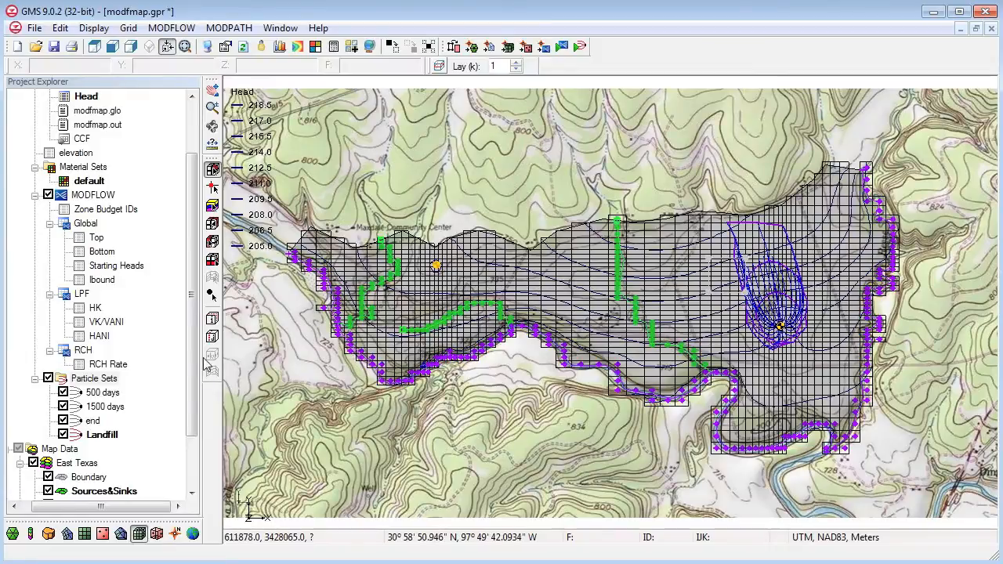
Select the landfill polygon in the Recharge coverage and use it to select the 3D grid cells it intersects.
left_click_drag(190, 359, 191, 406)
left_click(93, 435)
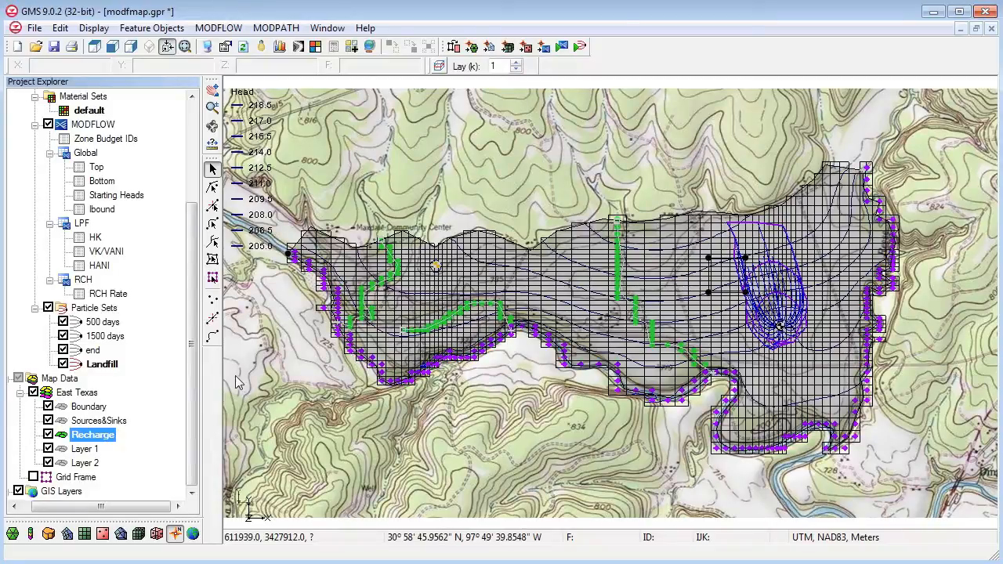
left_click(214, 260)
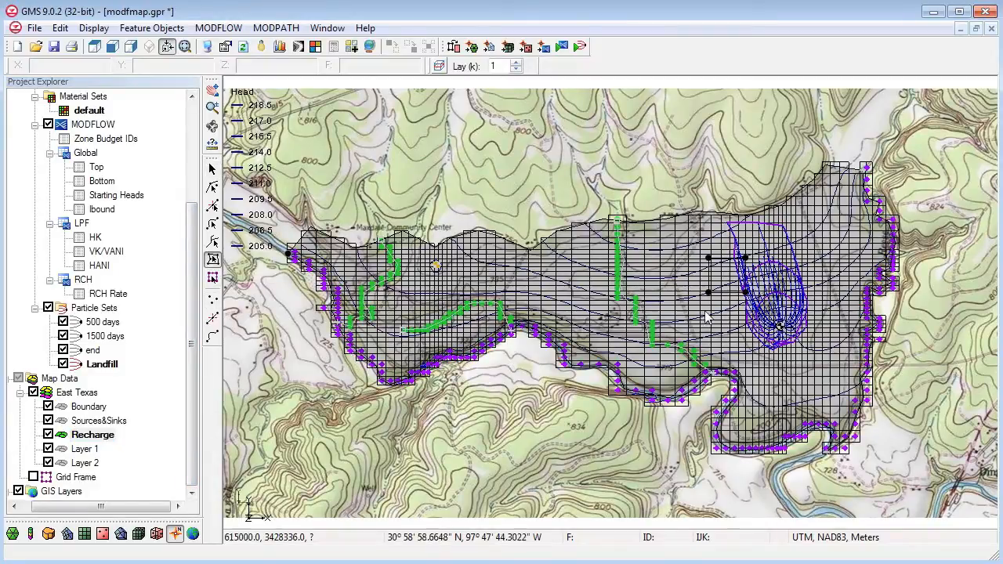
left_click(726, 285)
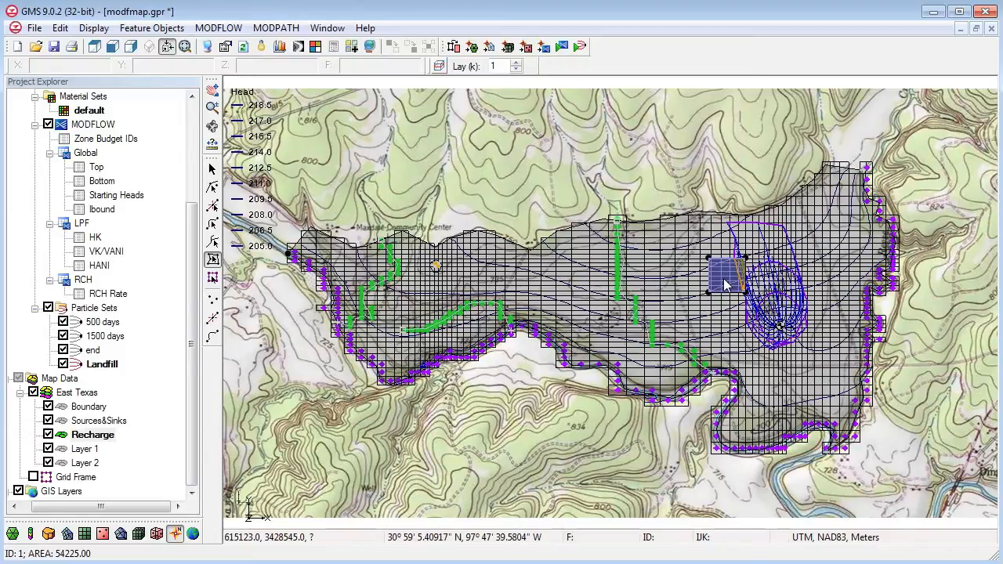
right_click(725, 284)
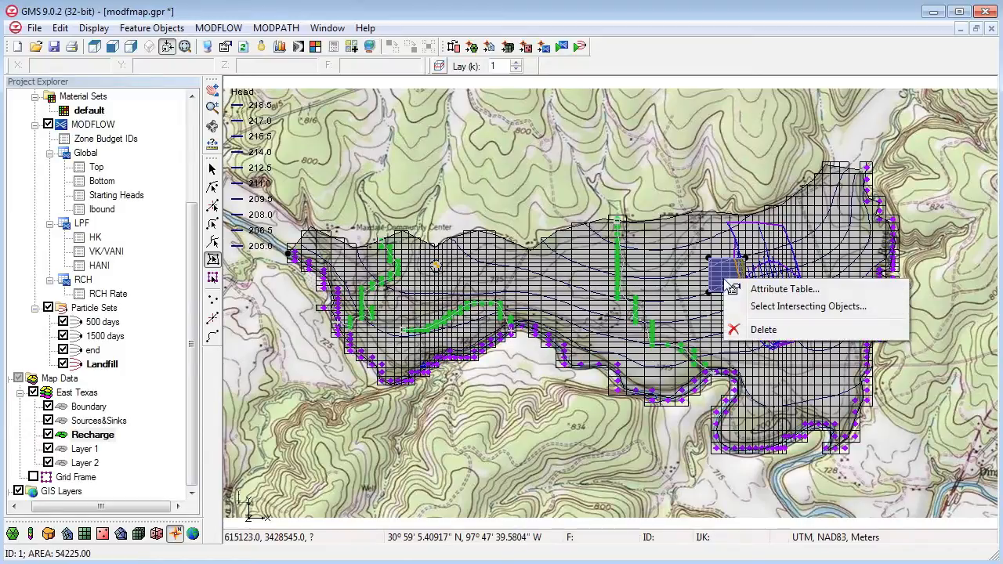
left_click(782, 306)
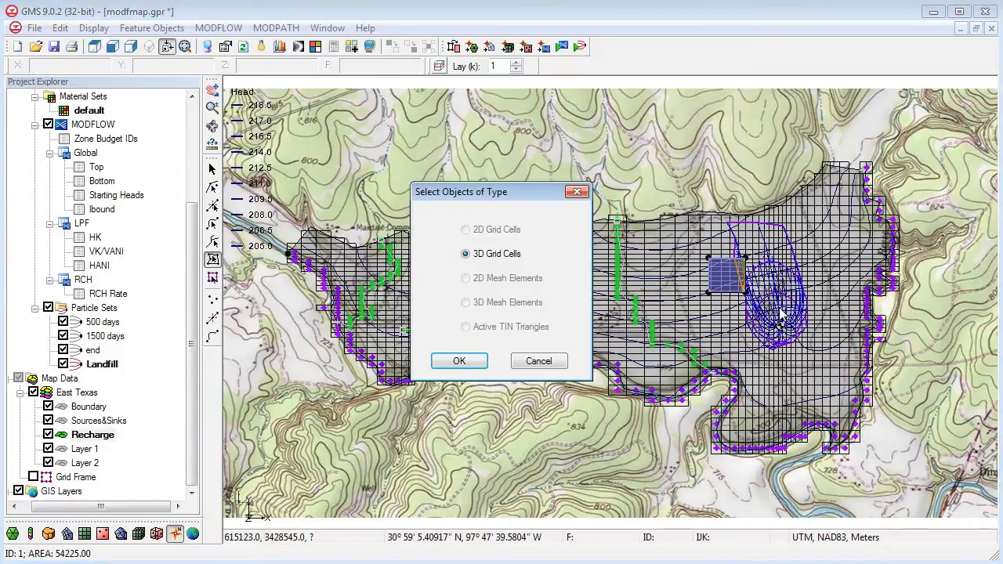
left_click(460, 360)
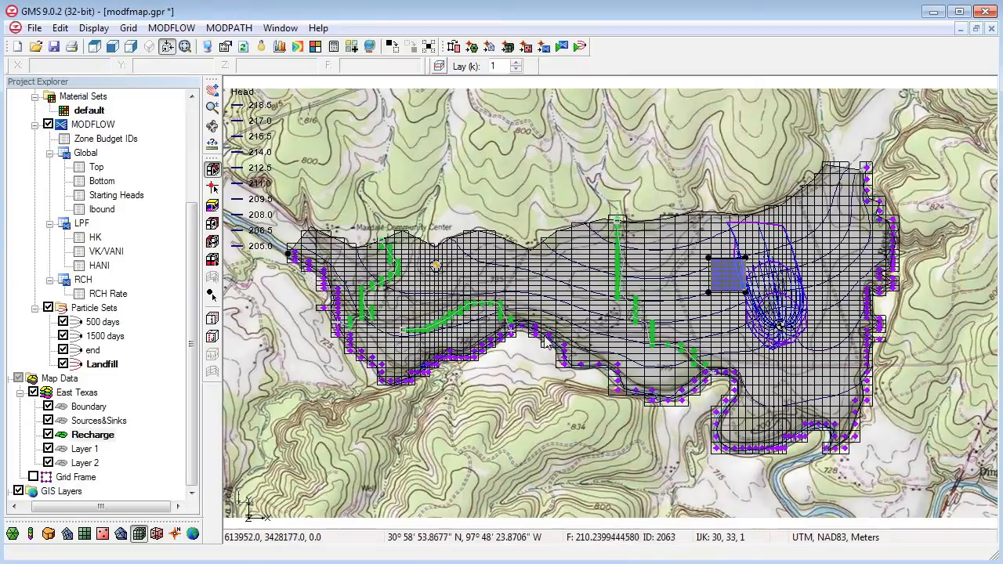
Generate particles at the selected landfill cells on the water table surface, one per cell, and clear the cell selection.
left_click(221, 28)
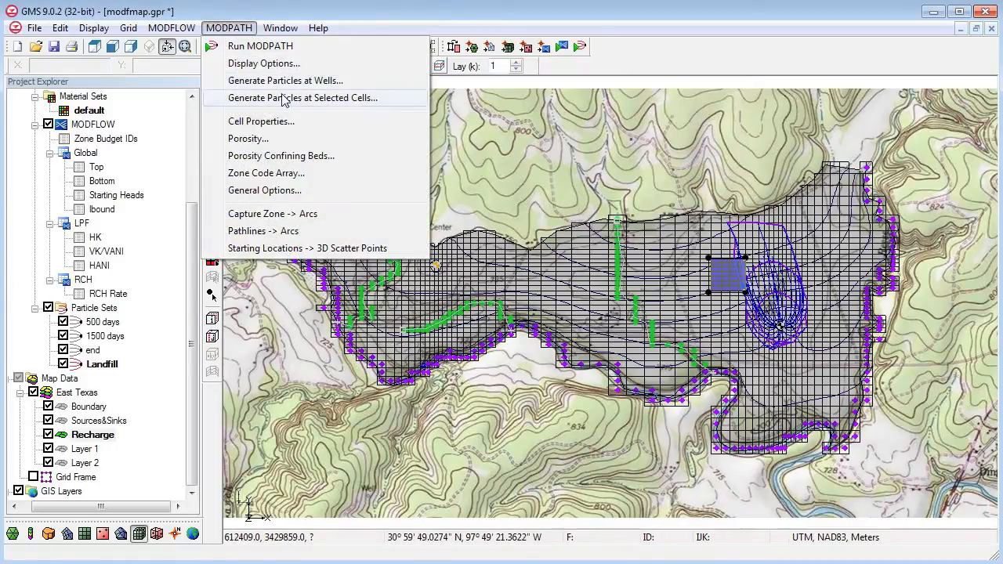
left_click(314, 97)
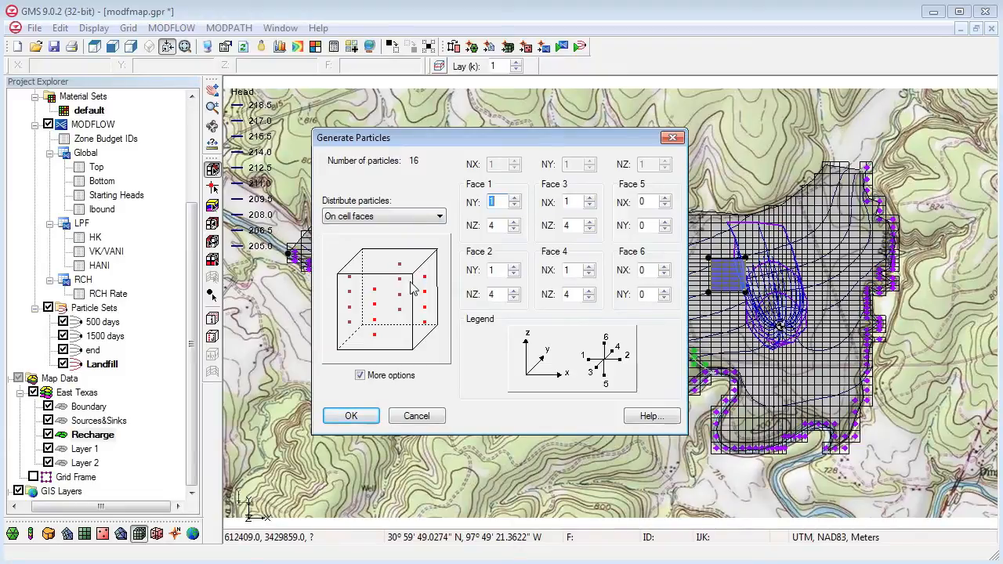
left_click(360, 375)
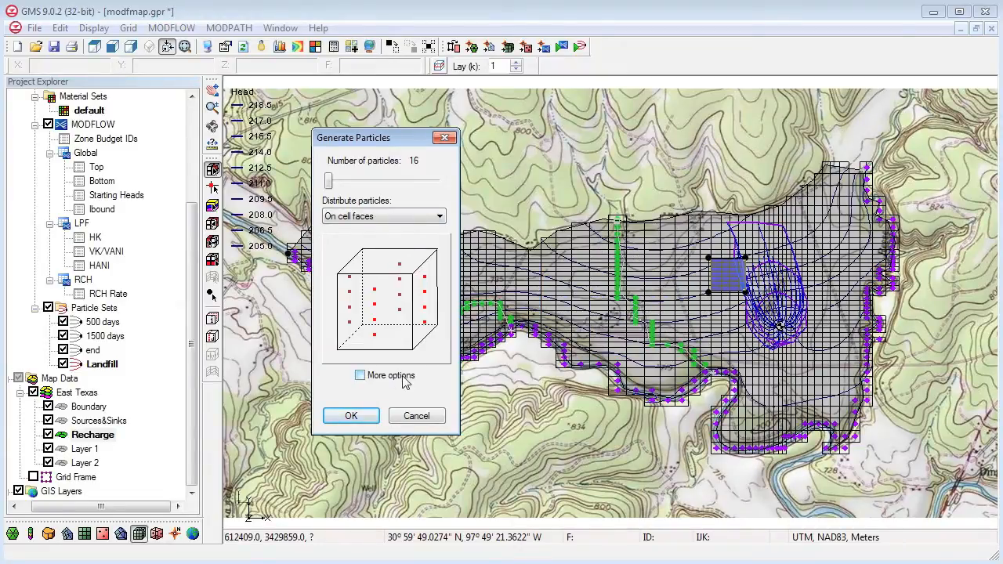
left_click(375, 218)
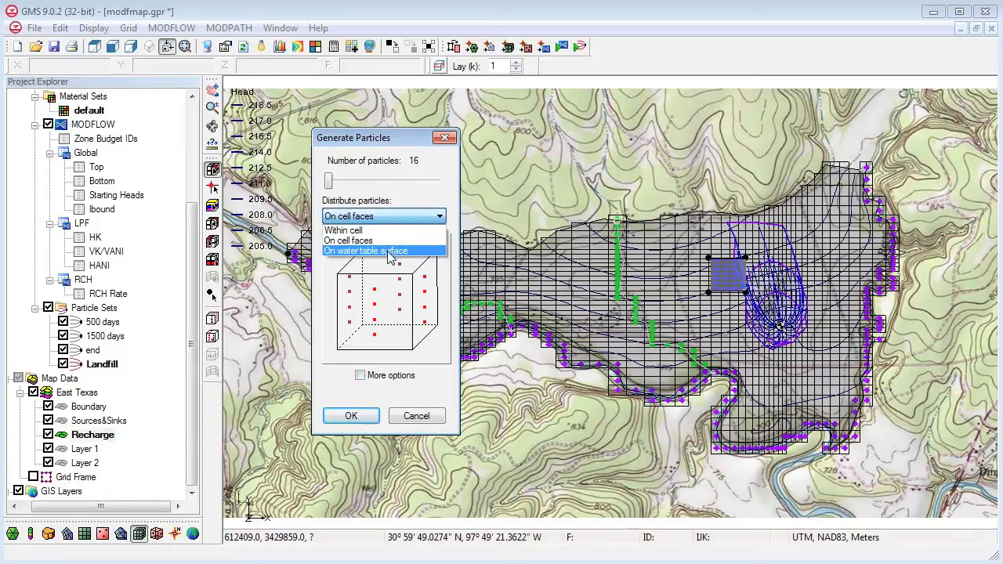
left_click(389, 251)
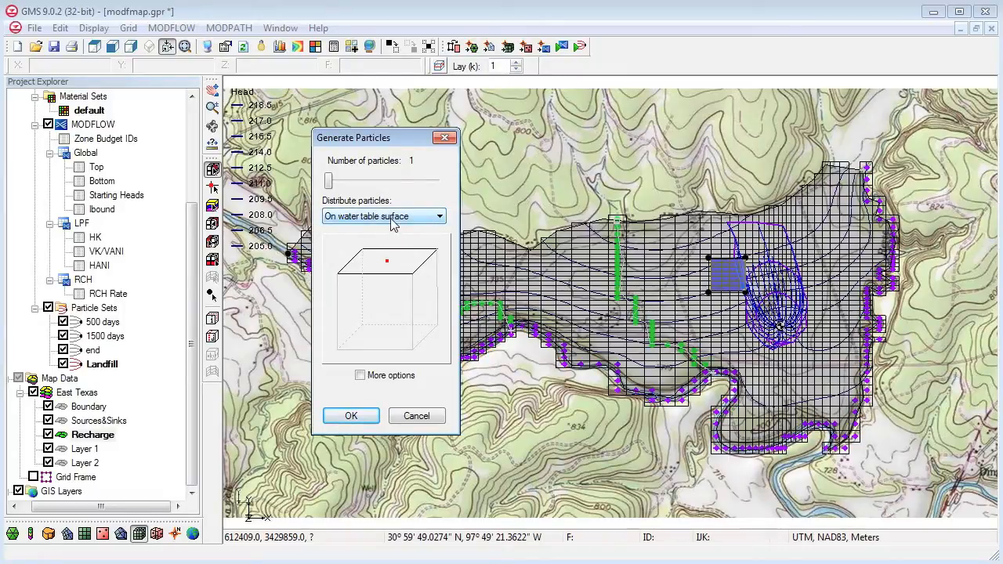
left_click(352, 416)
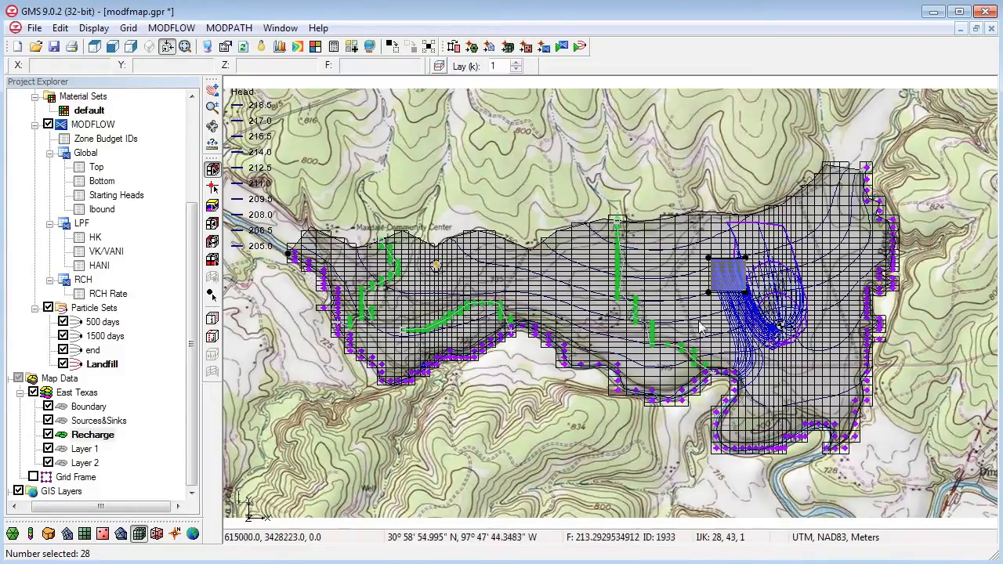
left_click(598, 188)
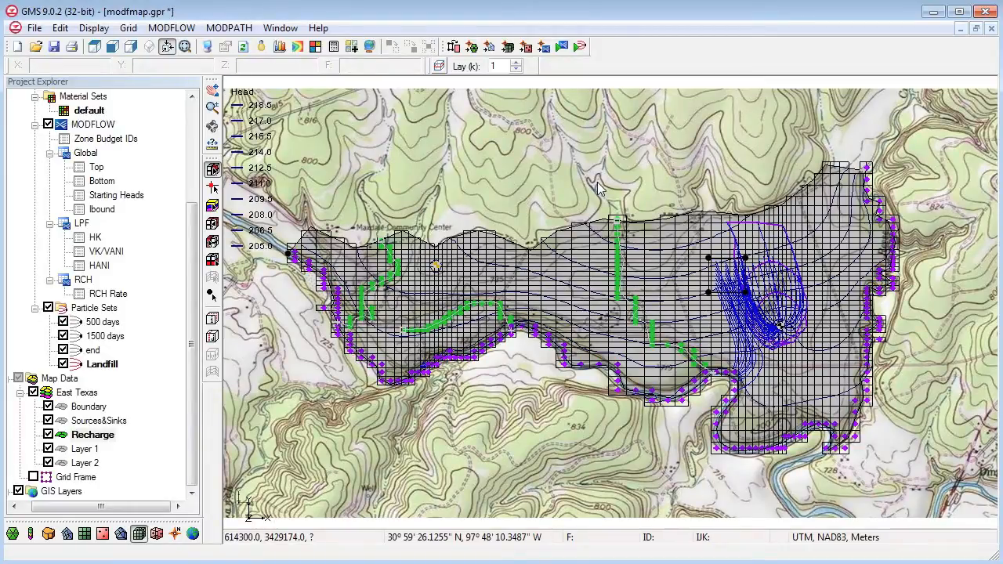
Hide the 500 days, 1500 days and end particle sets and display grid layer 2.
left_click(64, 322)
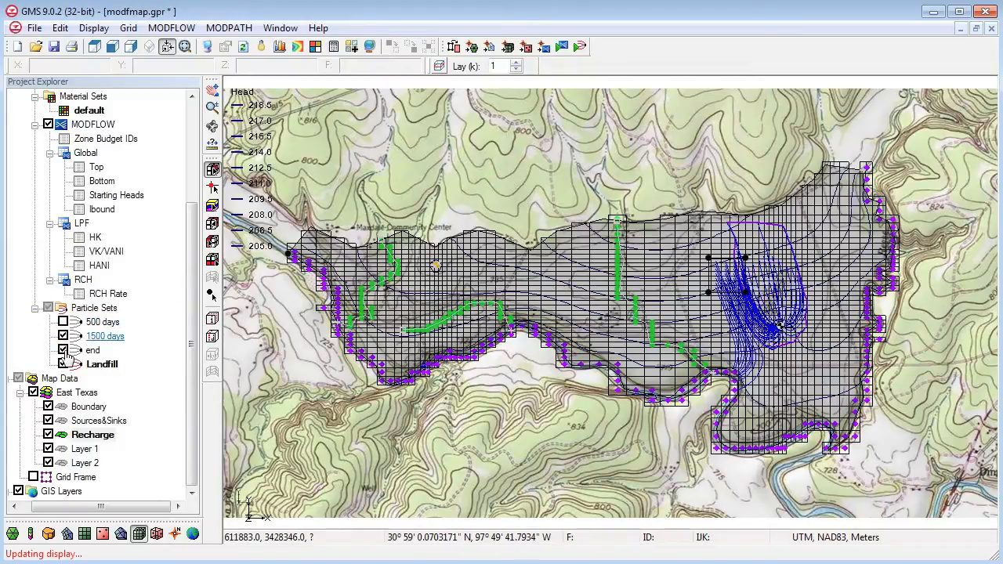
left_click(63, 350)
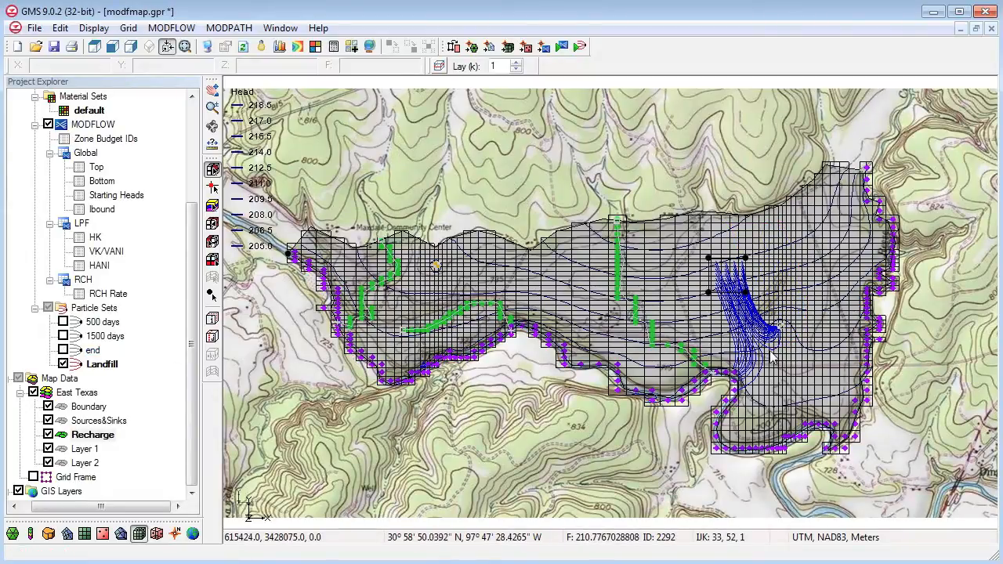
left_click(516, 69)
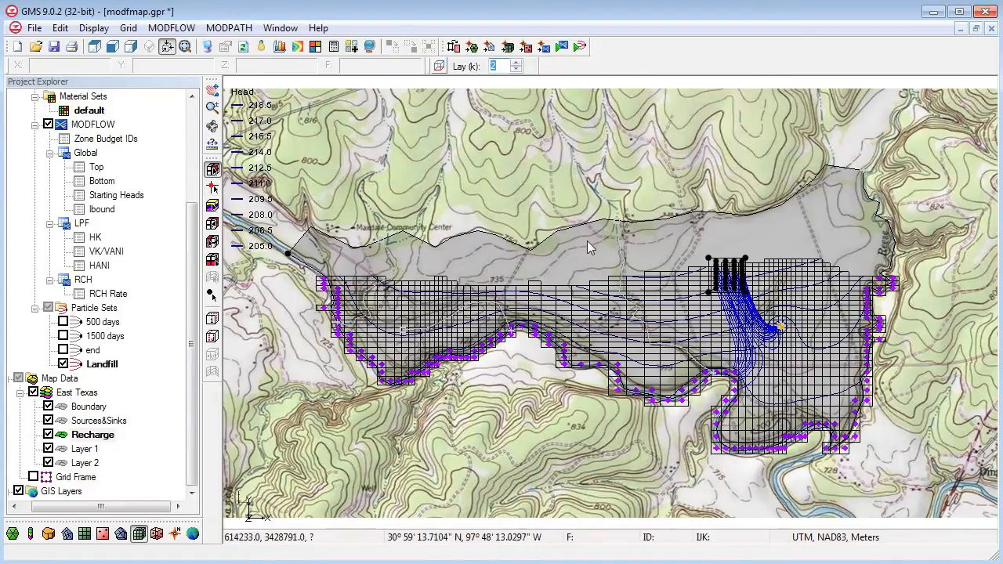
Select the layer 2 cell containing the eastern well and set its MODPATH zone code to 2.
left_click(782, 333)
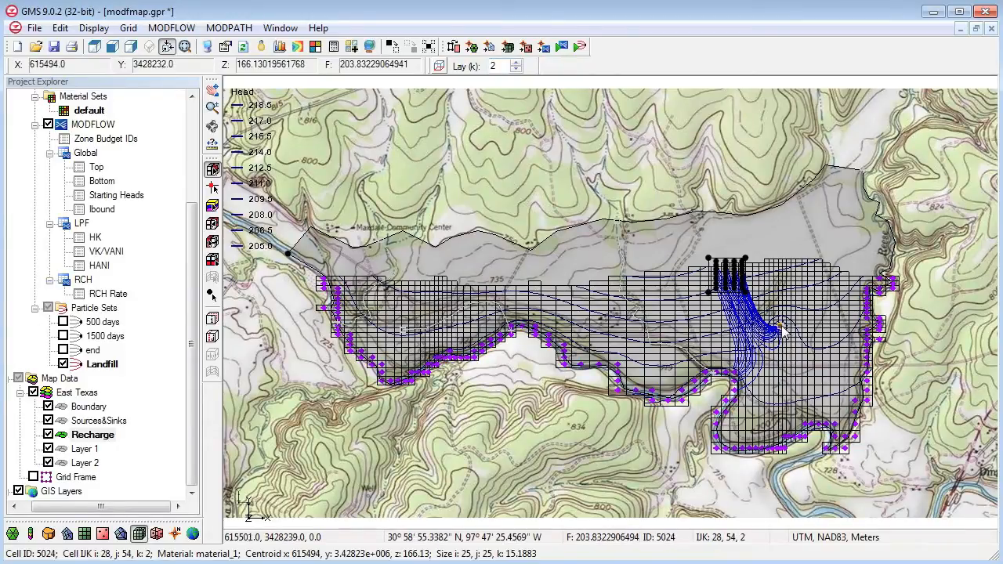
scroll(782, 333, "up", 5)
scroll(774, 348, "down", 5)
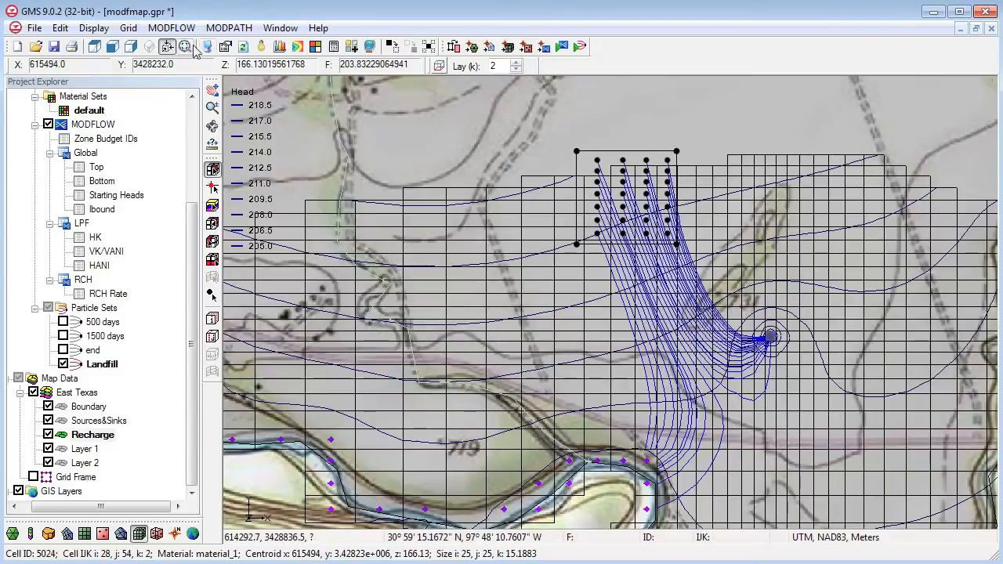
left_click(229, 27)
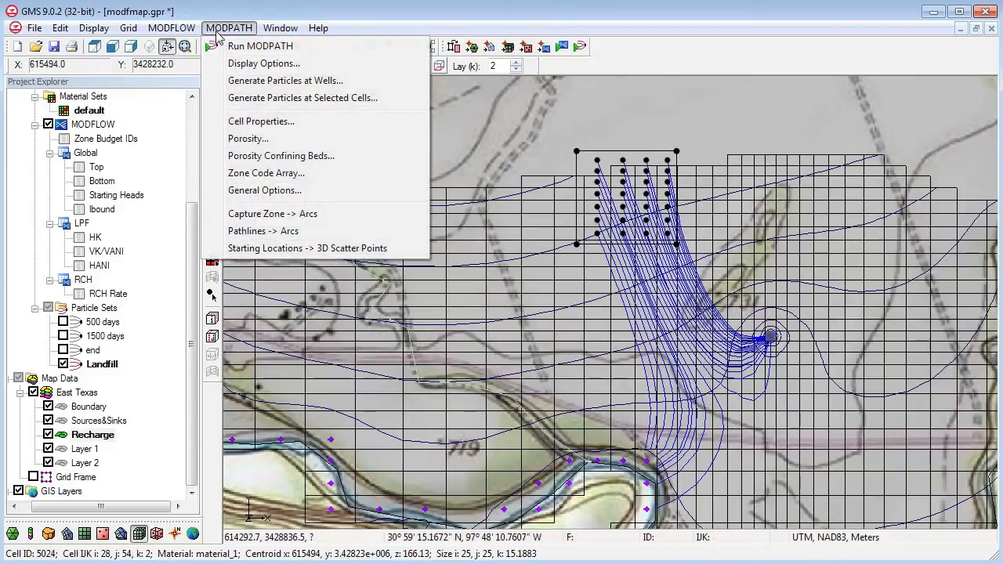
left_click(260, 123)
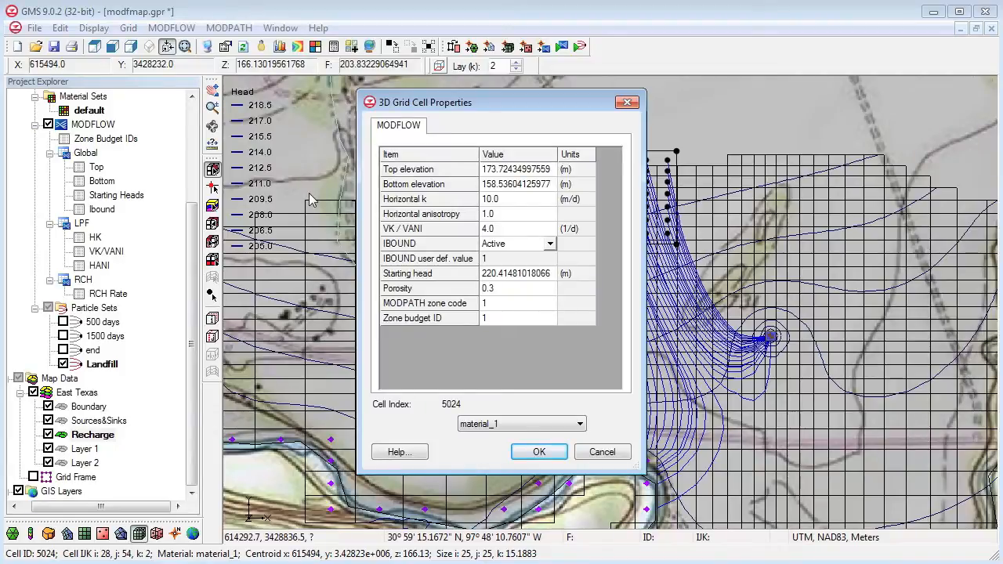
left_click(494, 312)
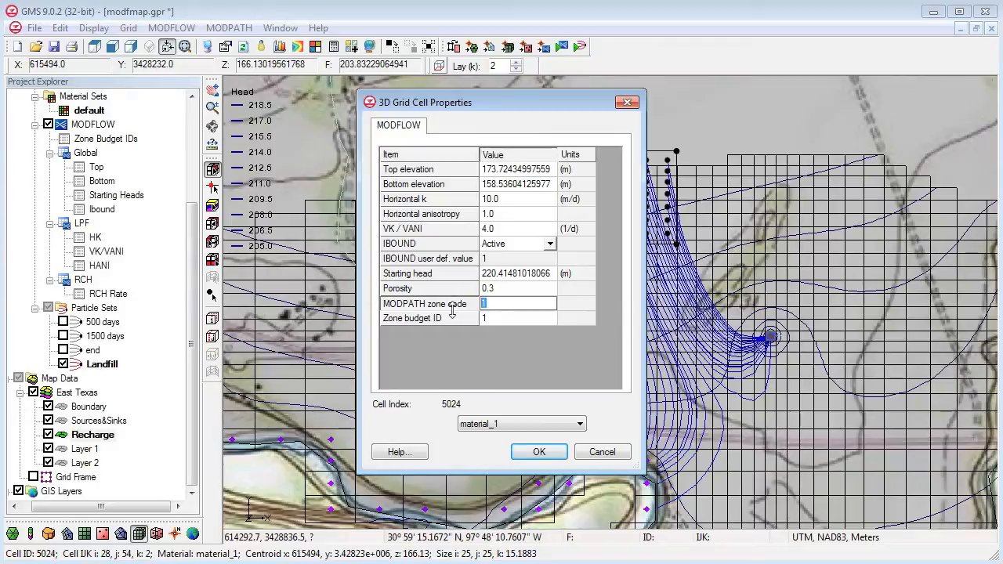
key("Return")
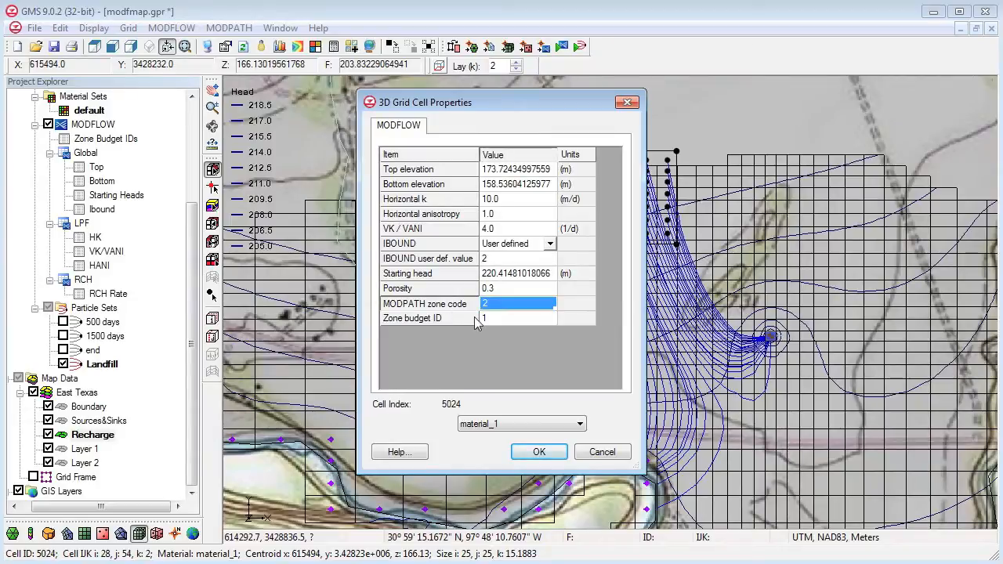
left_click(540, 454)
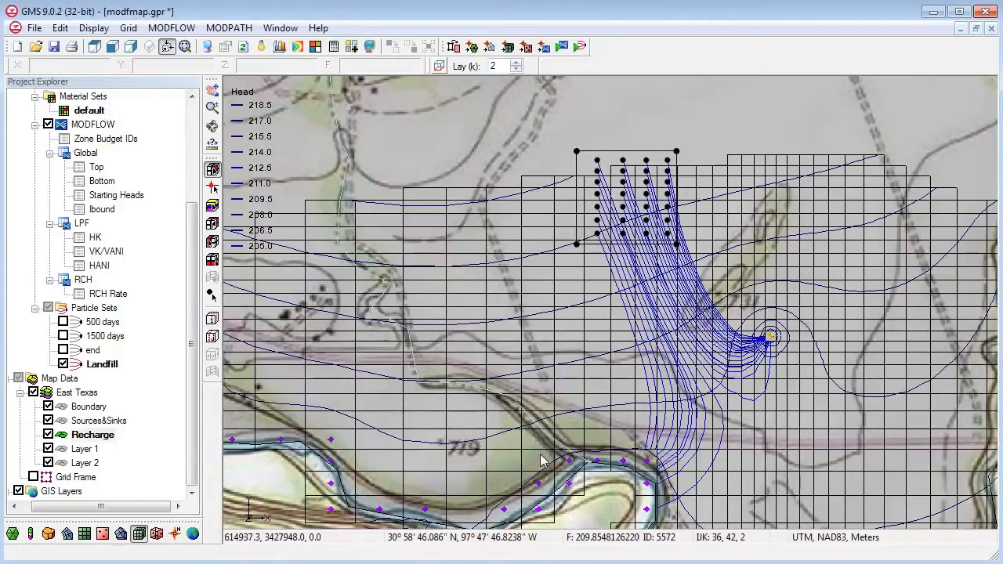
Set the pathlines to be colored by ending code in the MODPATH display options.
left_click(249, 29)
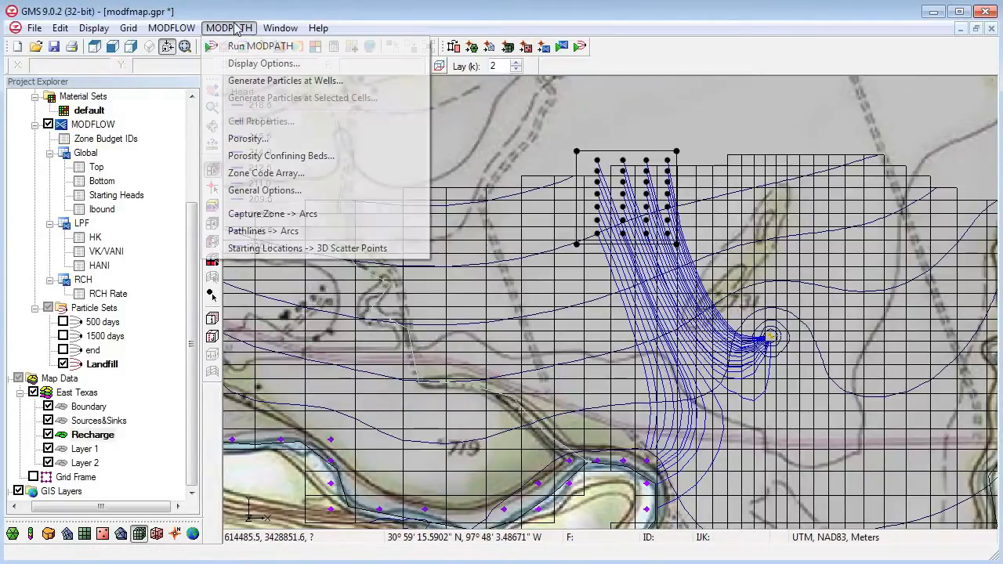
left_click(263, 66)
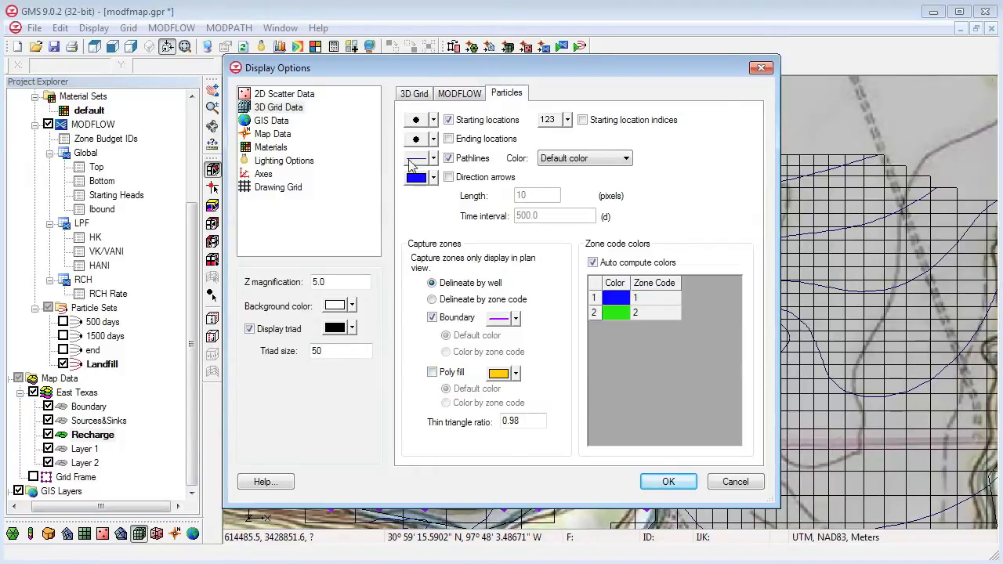
left_click(572, 161)
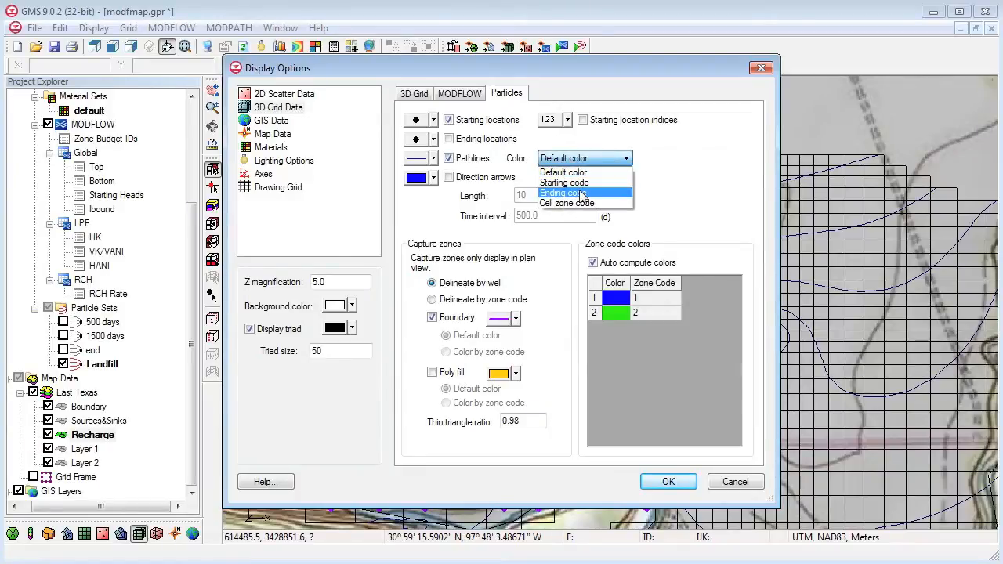
left_click(584, 194)
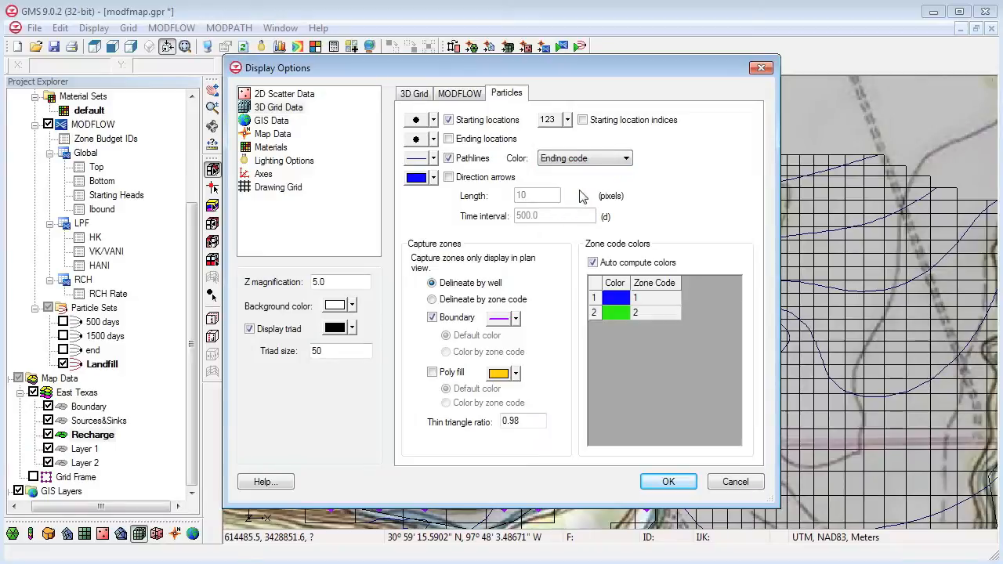
left_click(666, 482)
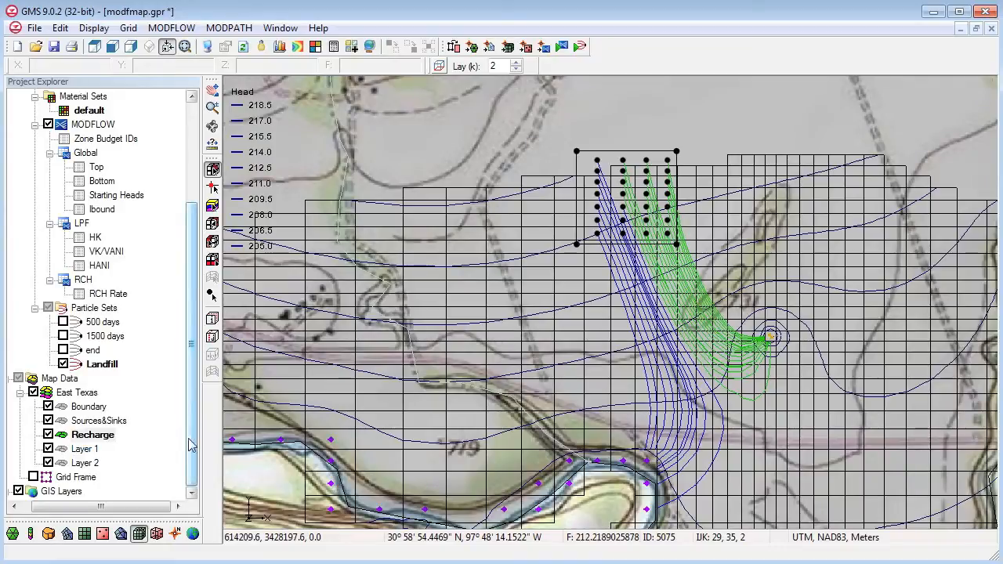
Temporarily hide the GIS layers to examine the colored landfill pathlines without the background map, and show the layers again.
left_click(17, 492)
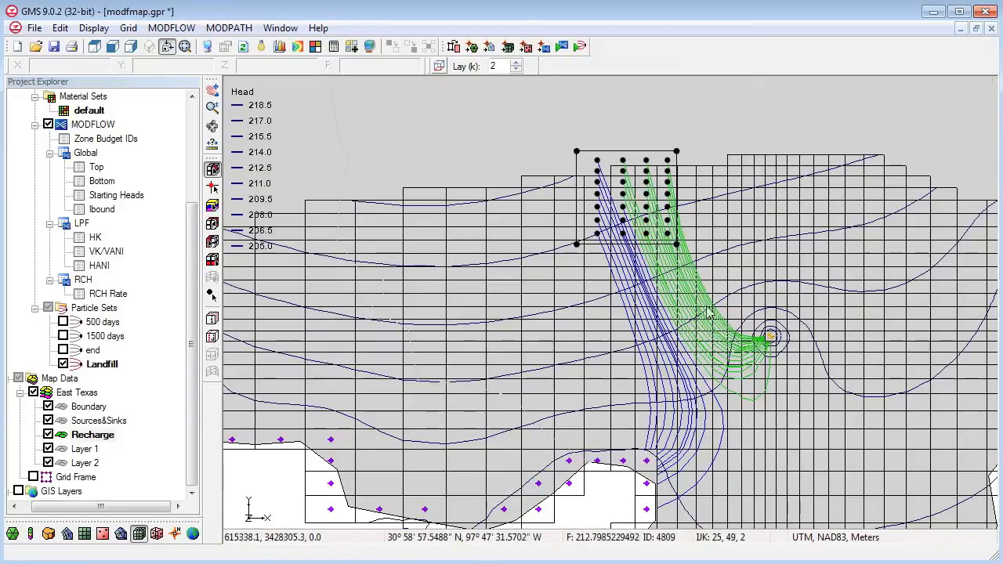
left_click(17, 491)
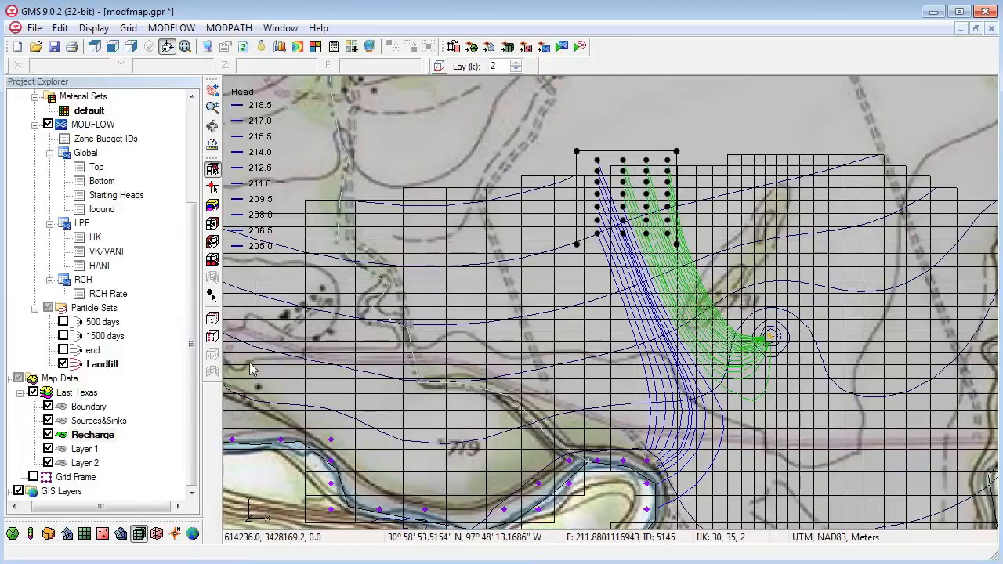
Check the lengths and travel times of a single pathline, the landfill's westernmost column of particles, and all landfill particles.
left_click(212, 296)
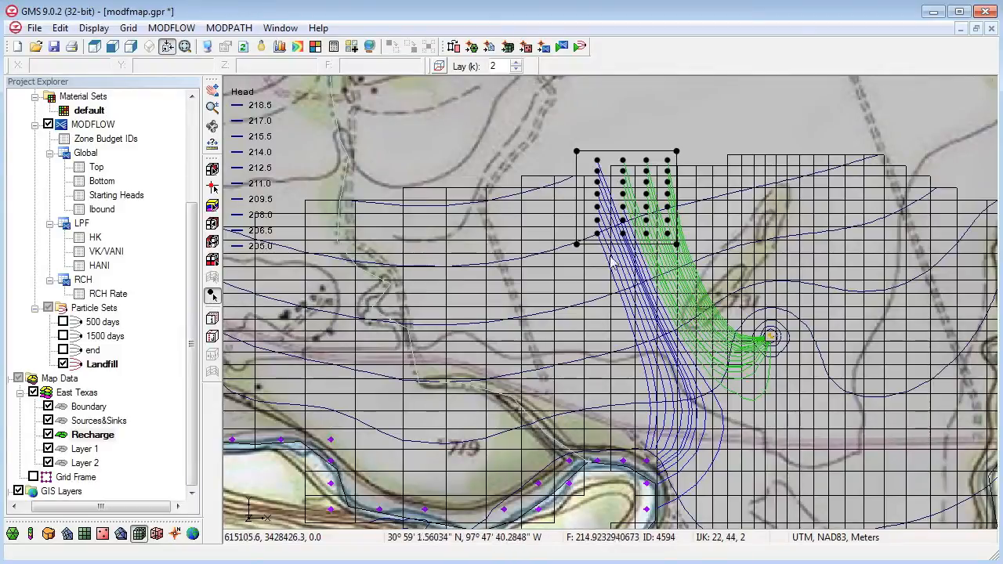
left_click(625, 283)
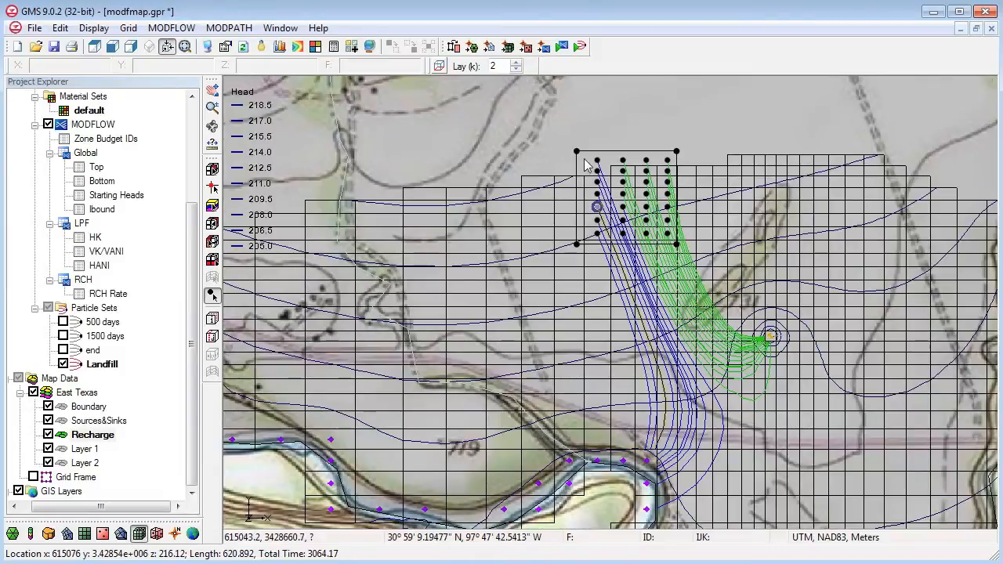
left_click_drag(574, 160, 605, 246)
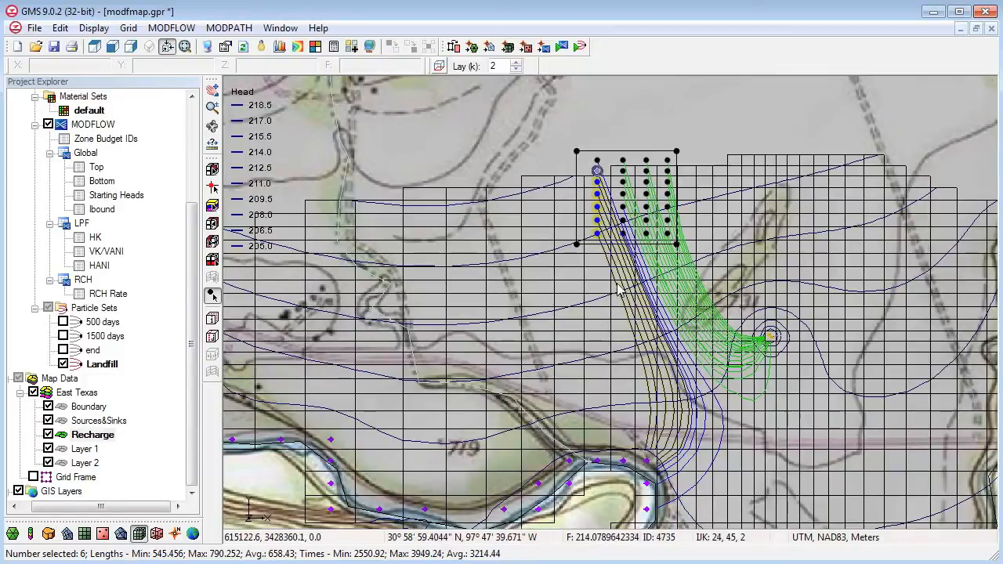
left_click_drag(579, 137, 694, 256)
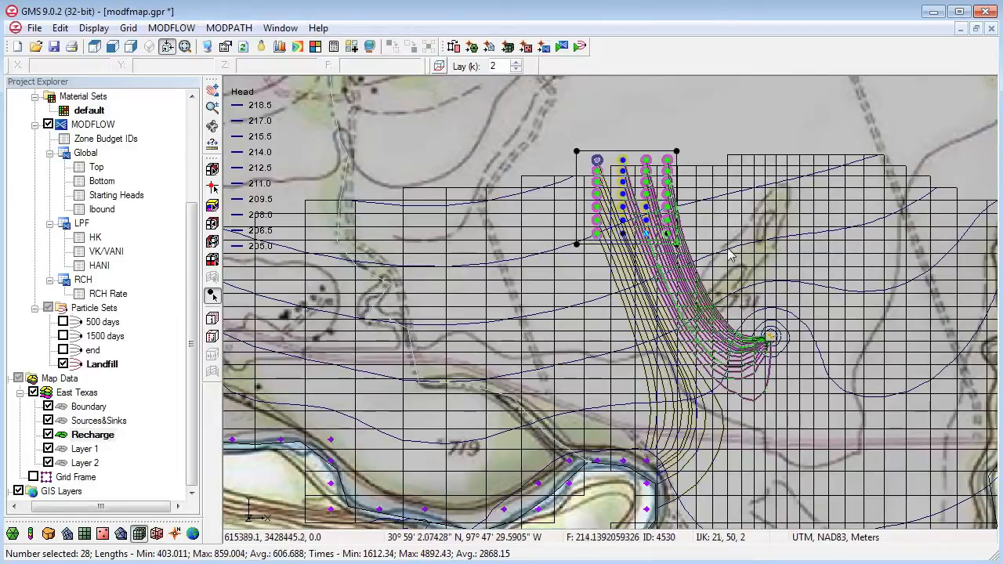
Delineate capture zones by zone code with poly fill turned on, and clear the particle selection.
left_click(228, 28)
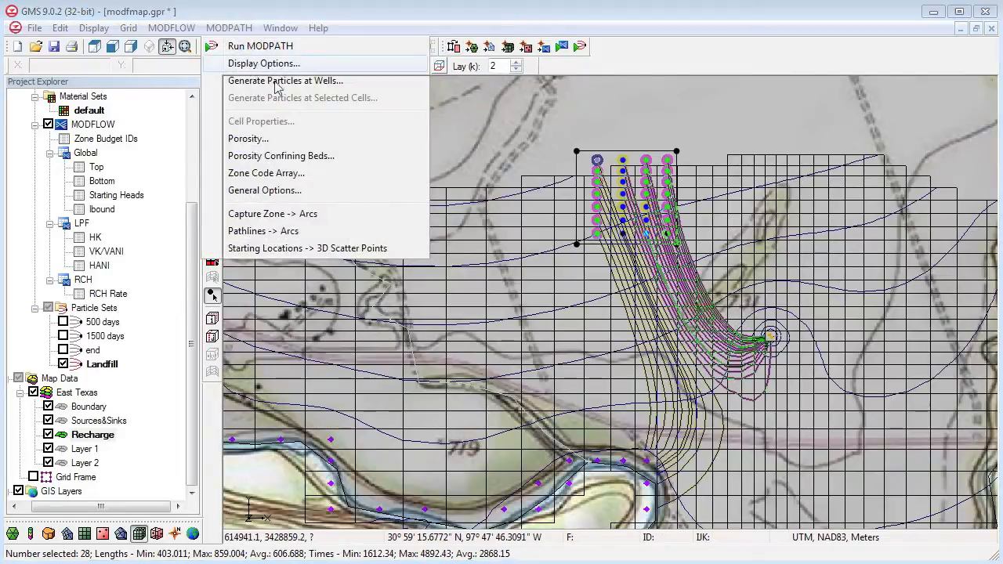
left_click(259, 68)
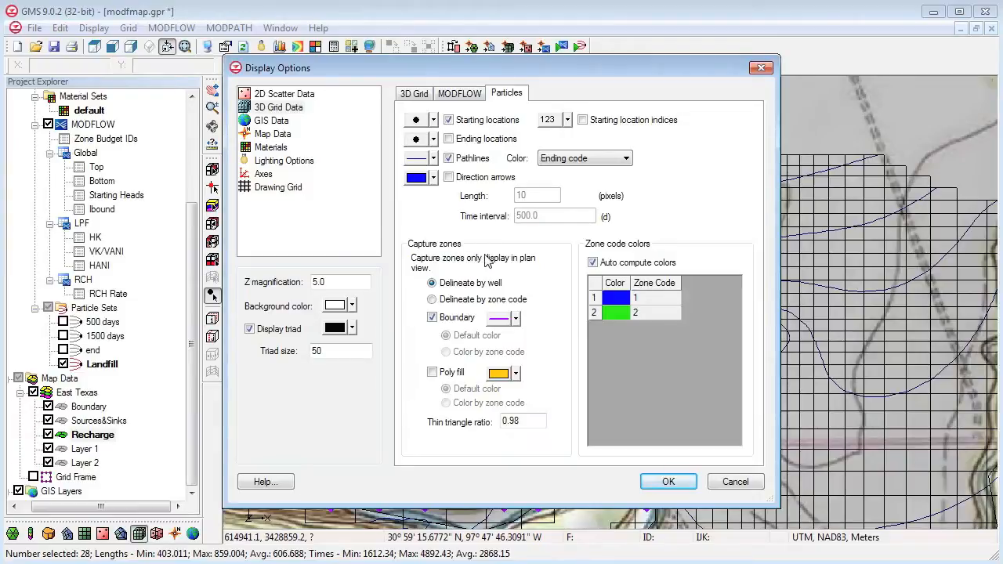
left_click(486, 300)
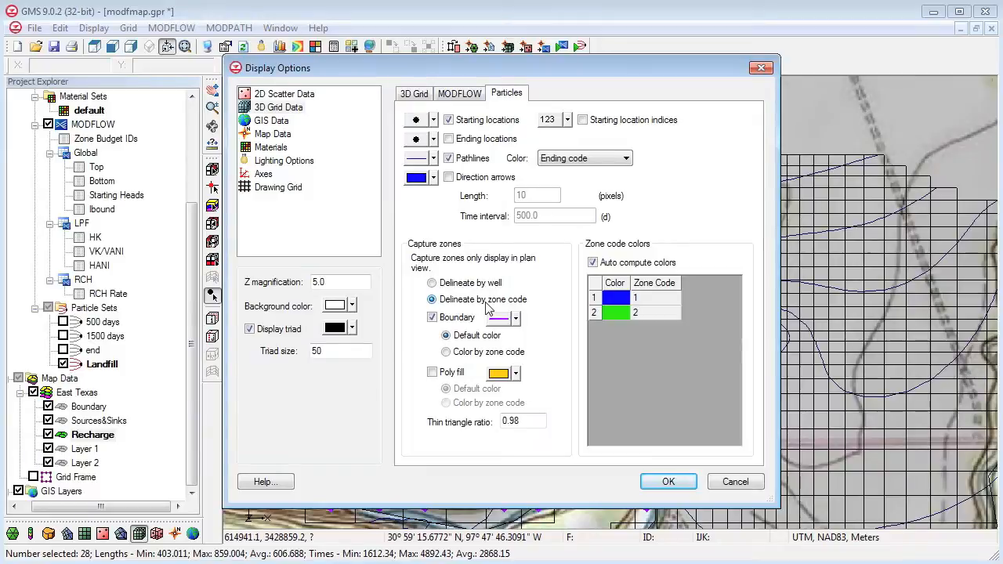
left_click(453, 376)
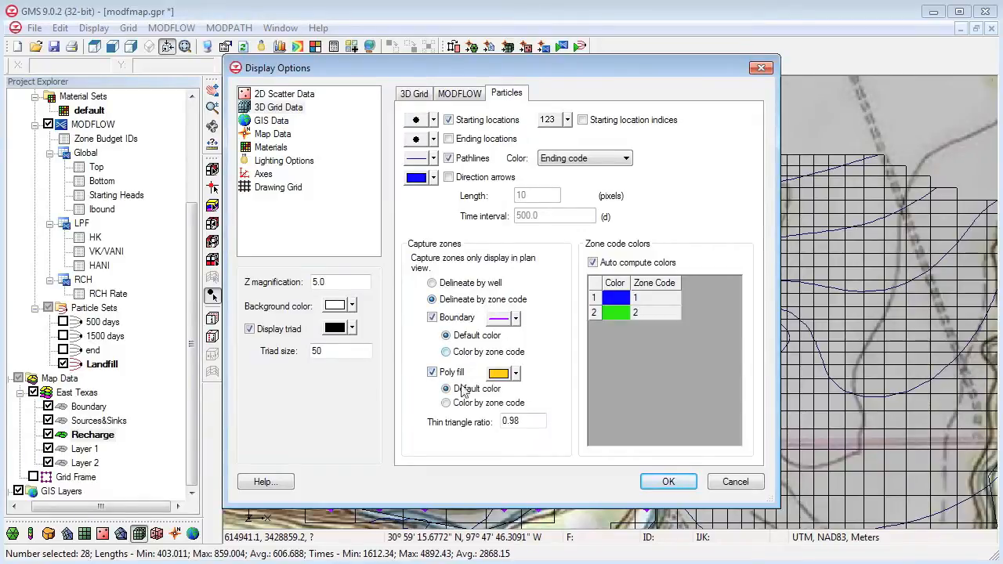
left_click(660, 487)
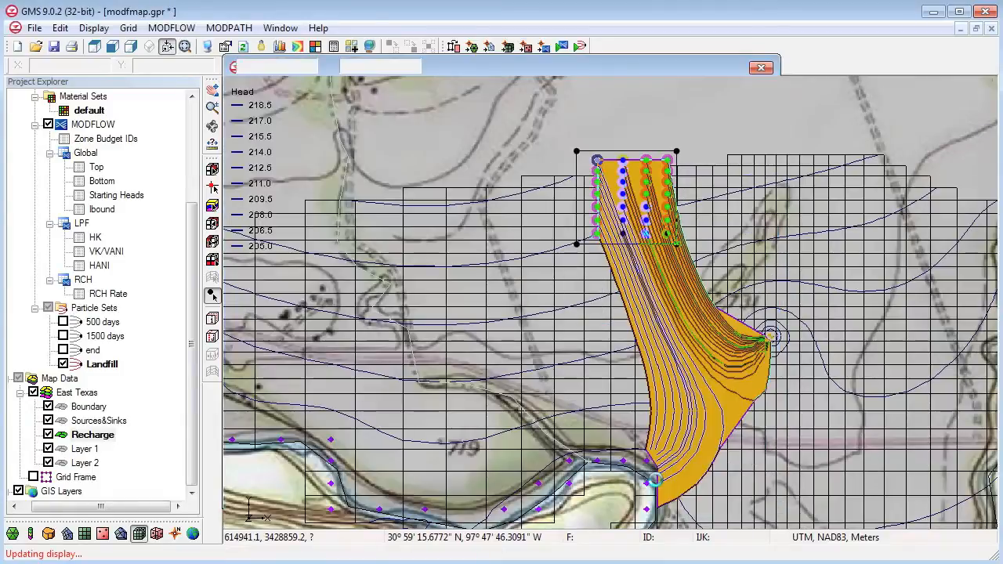
left_click(772, 120)
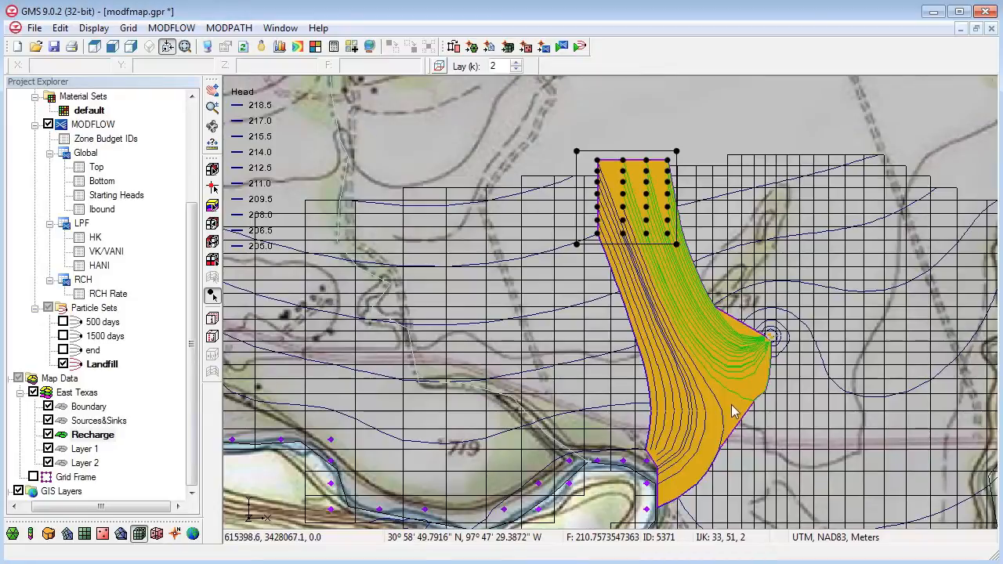
Set the capture zones' thin triangle ratio to 0.85 in the MODPATH display options.
left_click(229, 27)
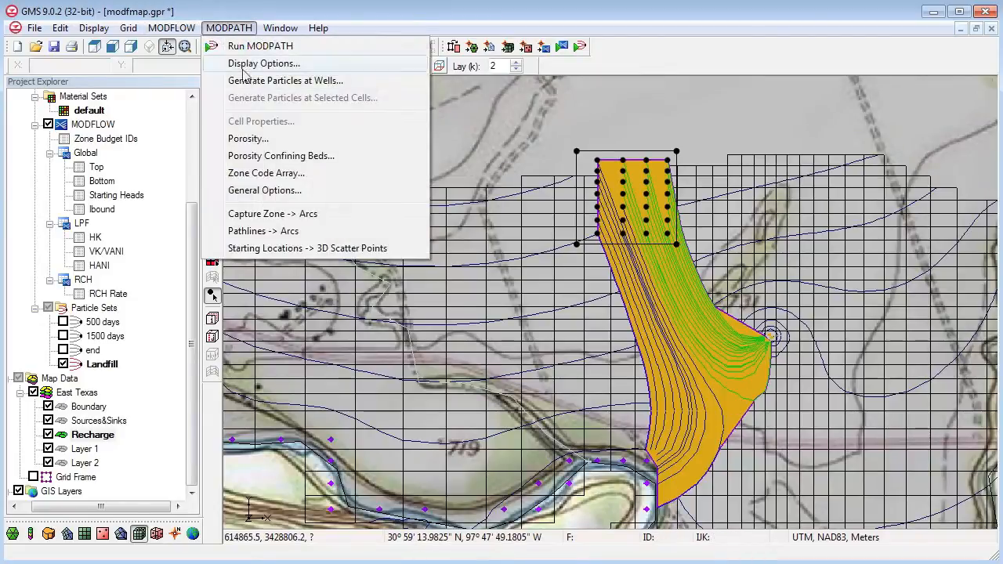
left_click(235, 63)
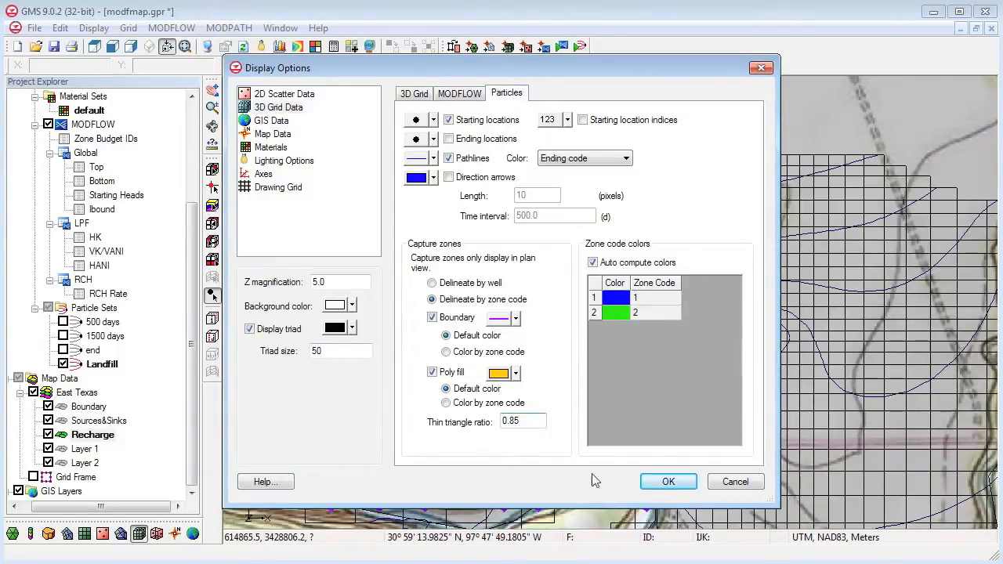
left_click(667, 483)
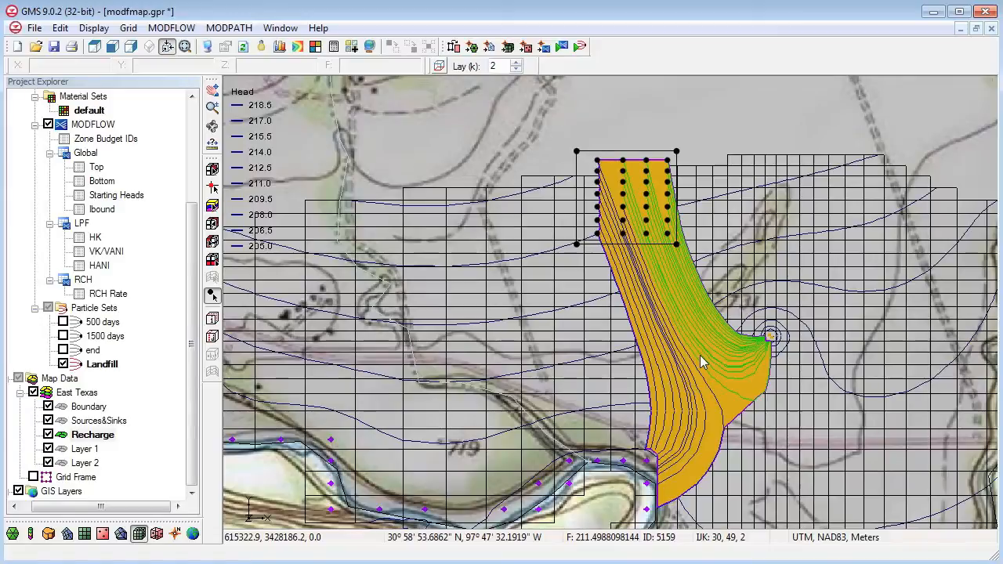
Frame the whole model and switch the displayed grid layer to 1.
left_click(184, 48)
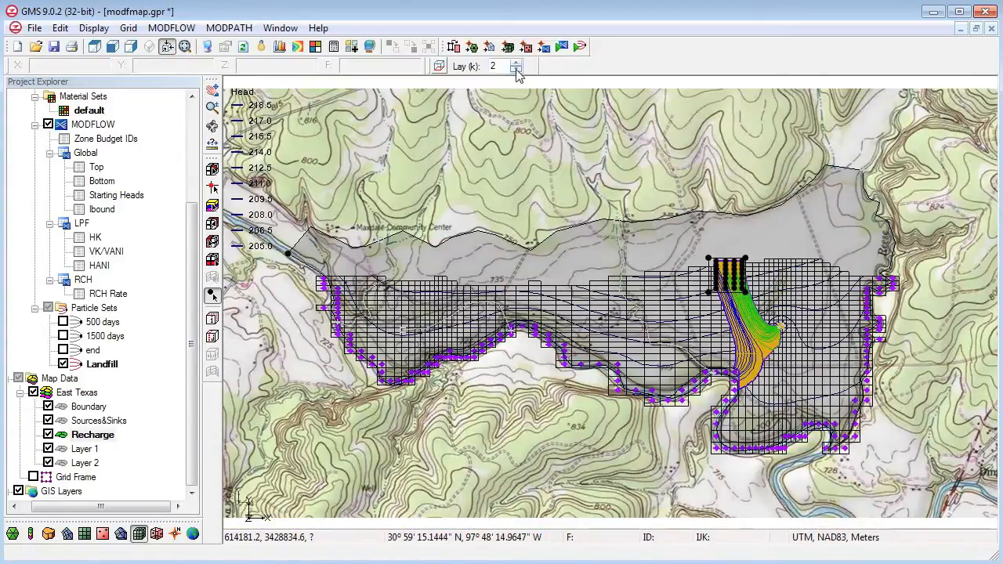
left_click(516, 69)
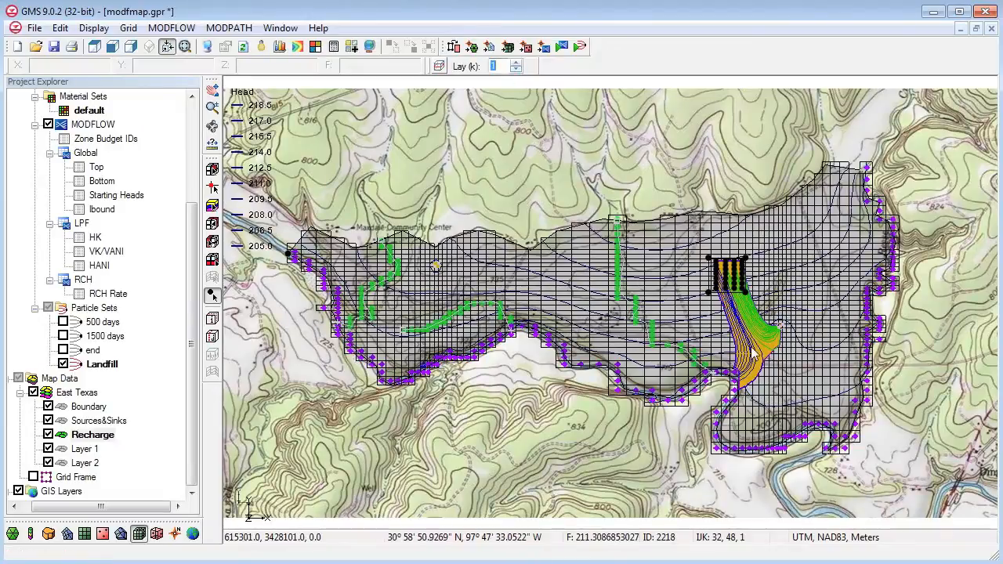